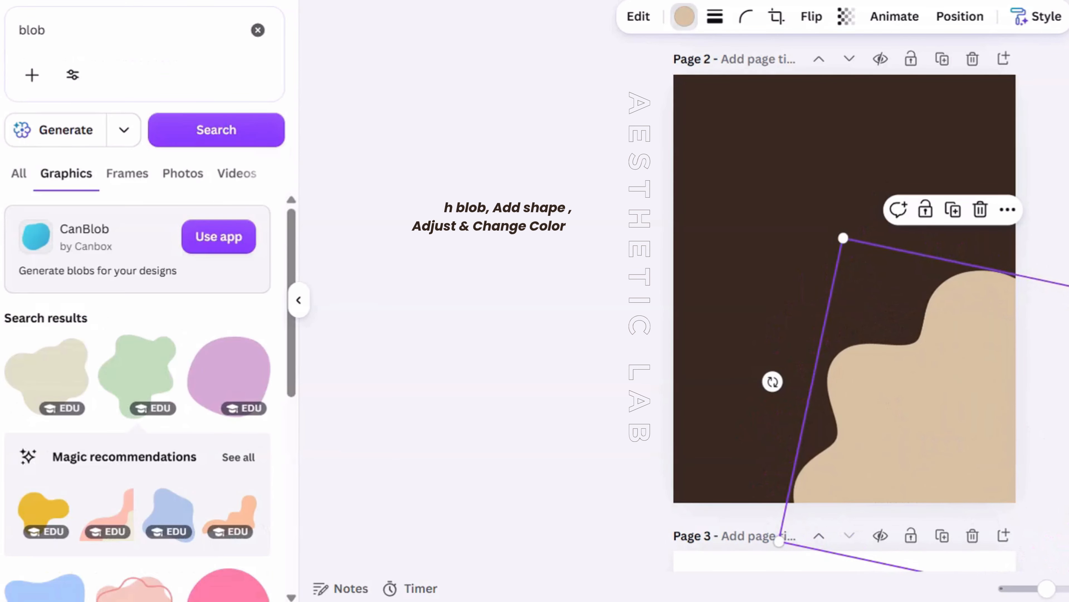
Search the photos for "coffee" and add the iced coffee cup topped with beans to page 2
left_click(19, 34)
type("coffe")
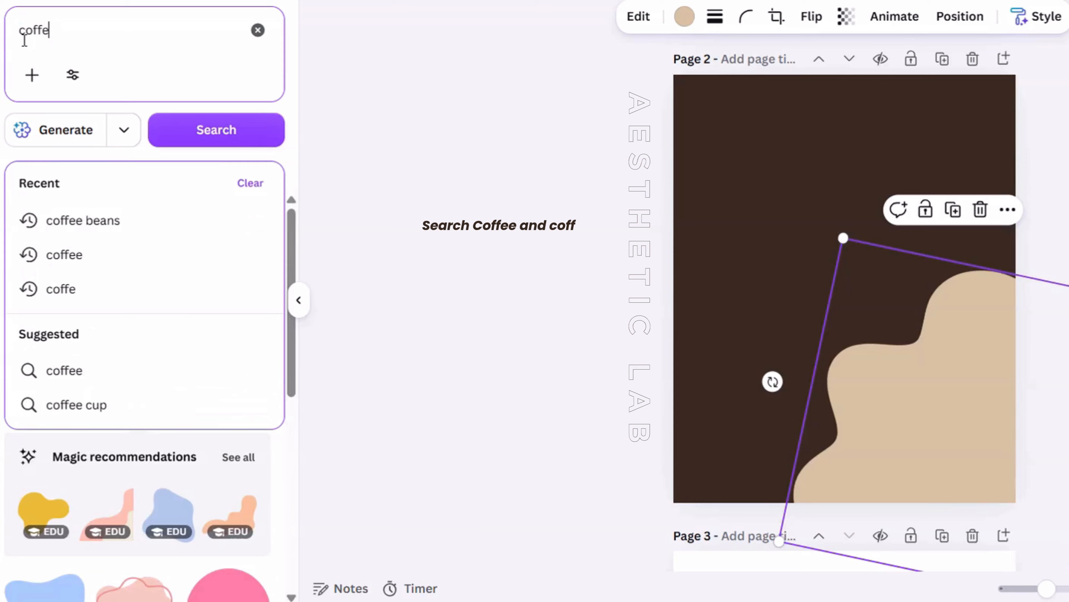
key("Return")
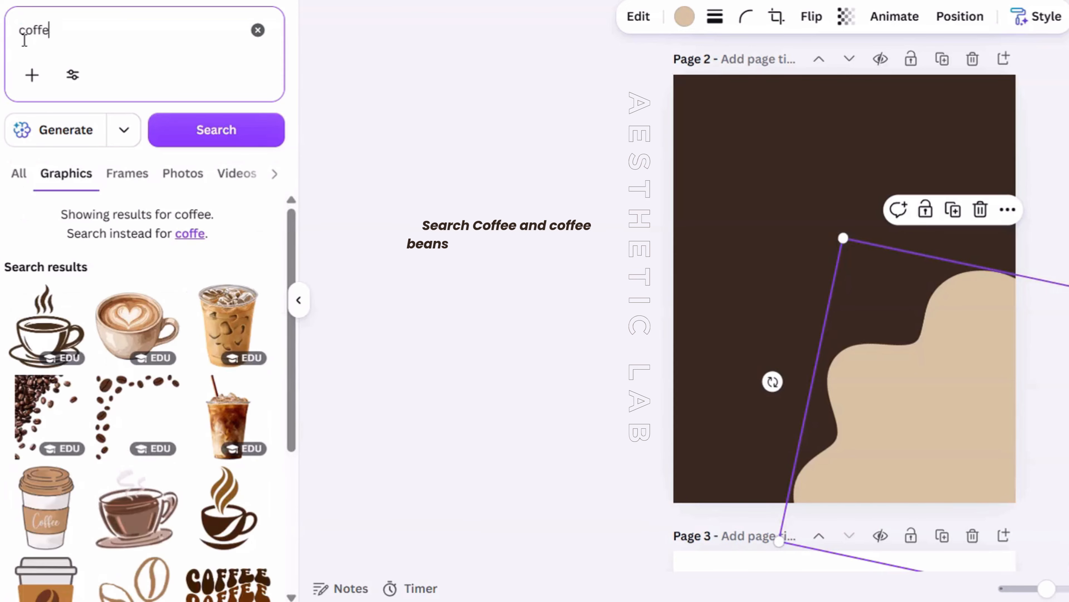
type("fee")
key("Return")
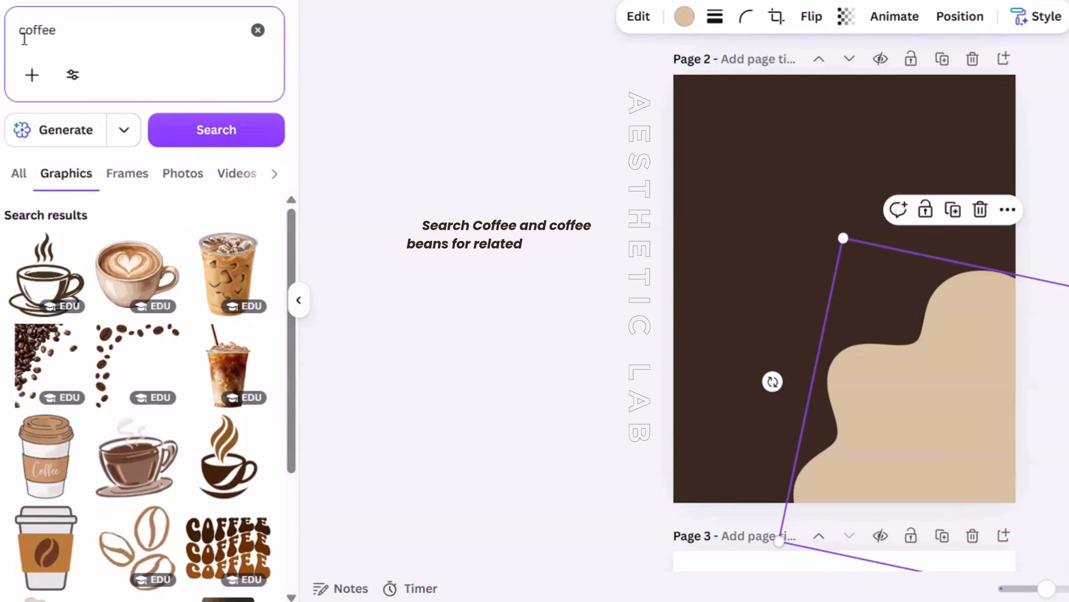
left_click(164, 179)
scroll(174, 305, "down", 5)
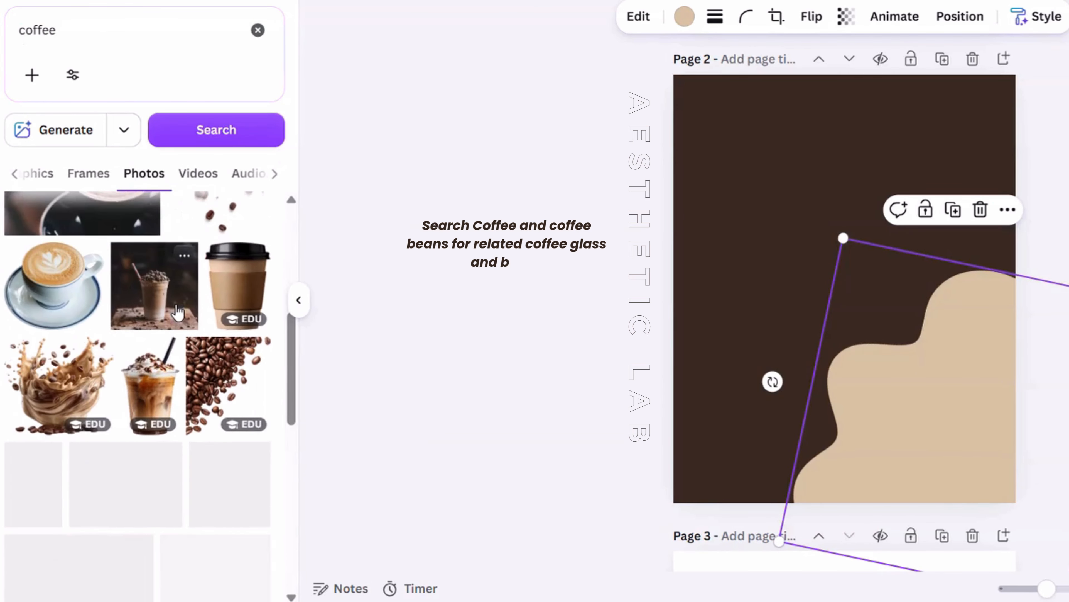
left_click(162, 304)
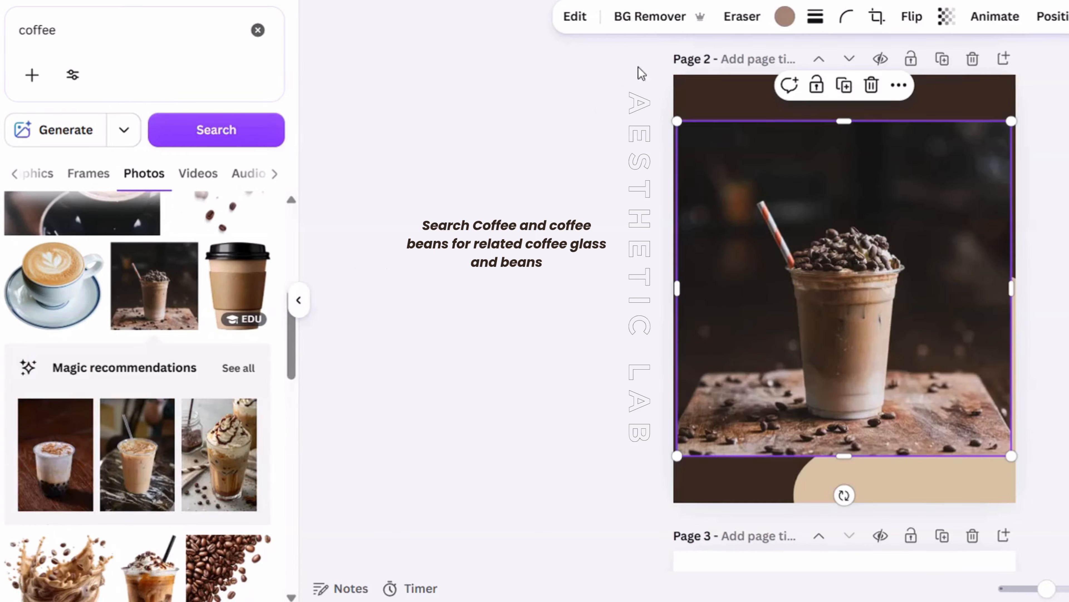
Remove the cup photo's background, then crop away the empty areas on both sides of and above the cup
left_click(647, 17)
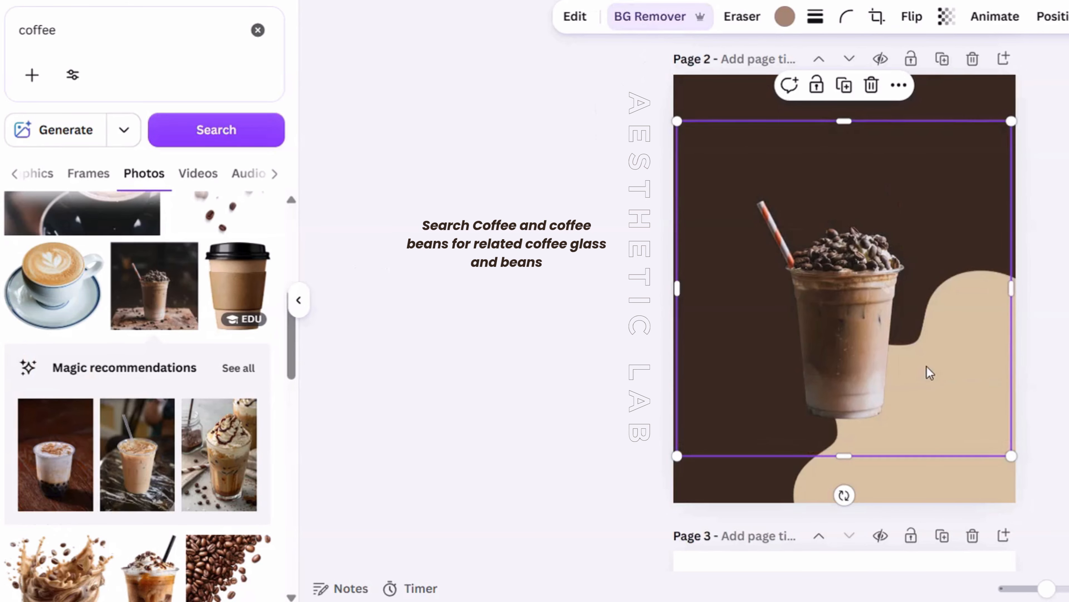
left_click_drag(927, 368, 993, 421)
left_click_drag(1068, 342, 998, 326)
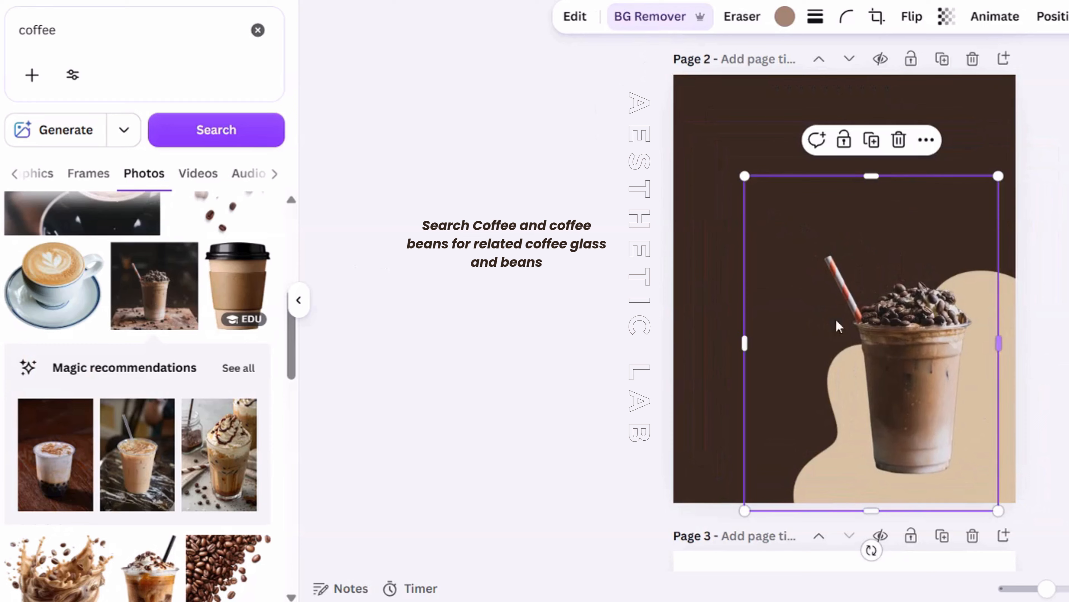
left_click_drag(739, 308, 783, 310)
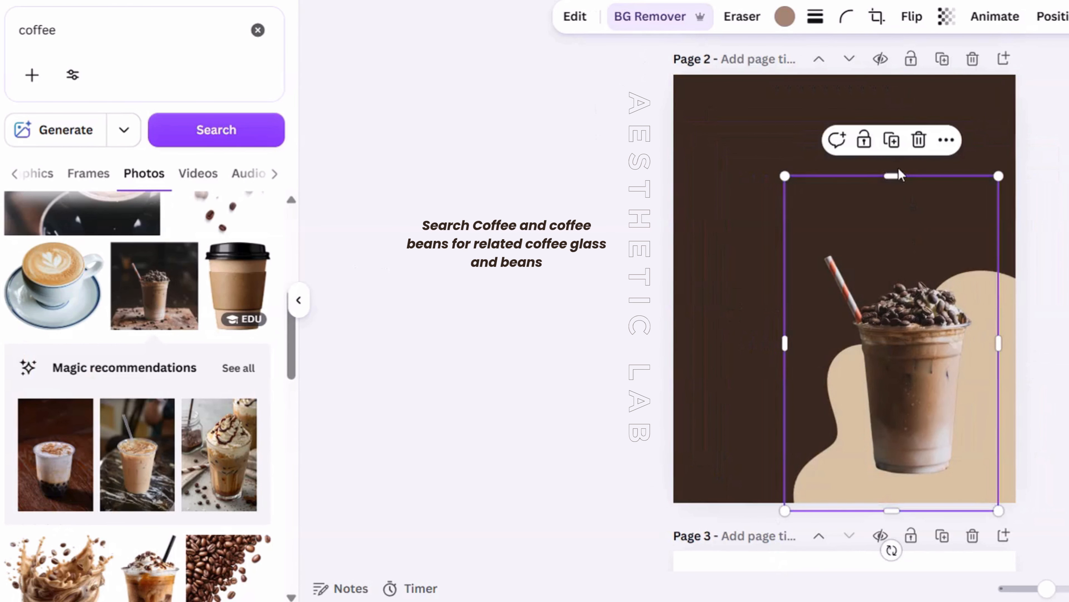
left_click(897, 172)
left_click(899, 181)
left_click_drag(899, 181, 891, 207)
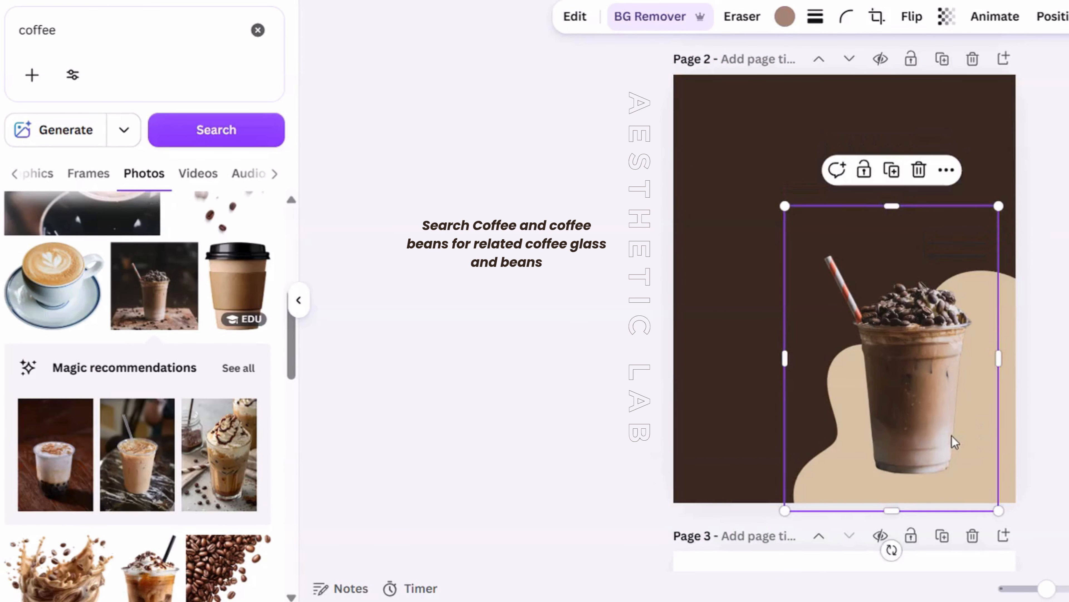
Enlarge the coffee cup and position it over the beige blob on the right half of page 2
left_click_drag(950, 442, 965, 442)
left_click_drag(802, 213, 737, 110)
left_click_drag(837, 259, 838, 256)
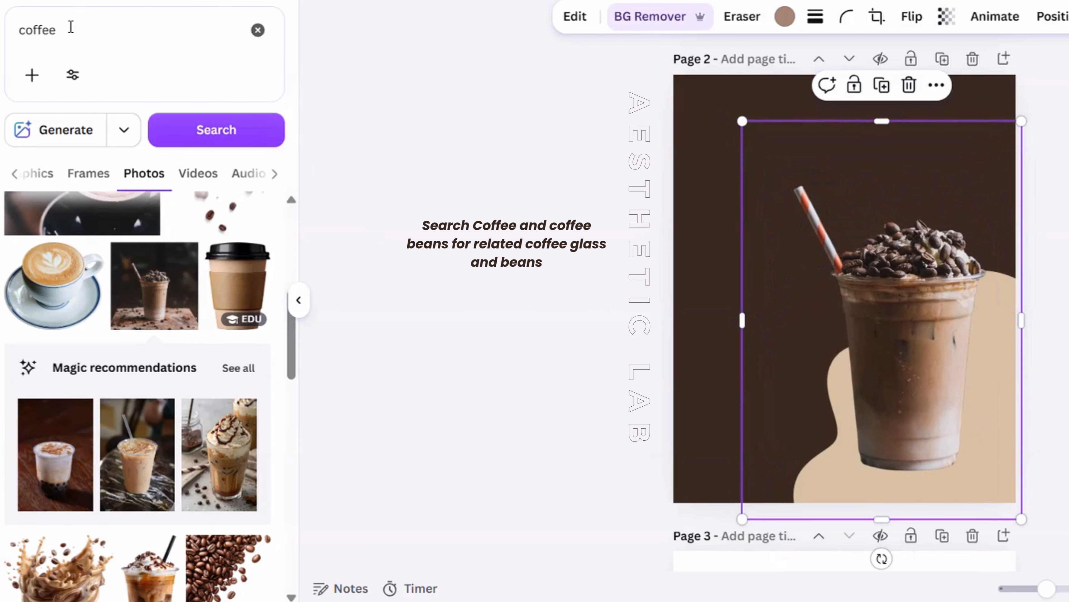
Add the coffee splash photo with flying beans on a brown background and remove its background
scroll(144, 292, "down", 5)
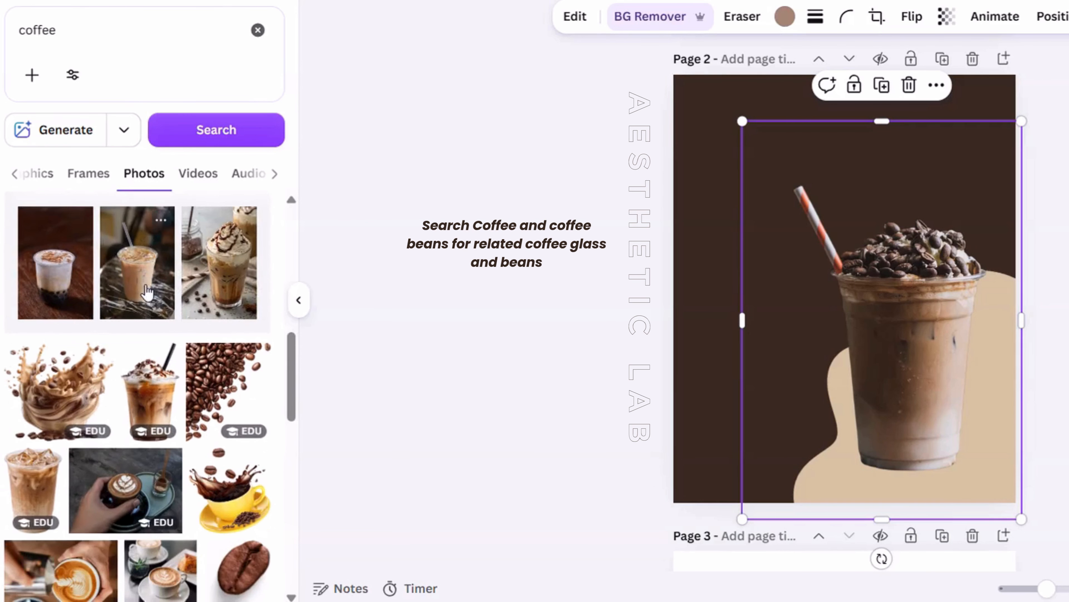
scroll(147, 291, "down", 10)
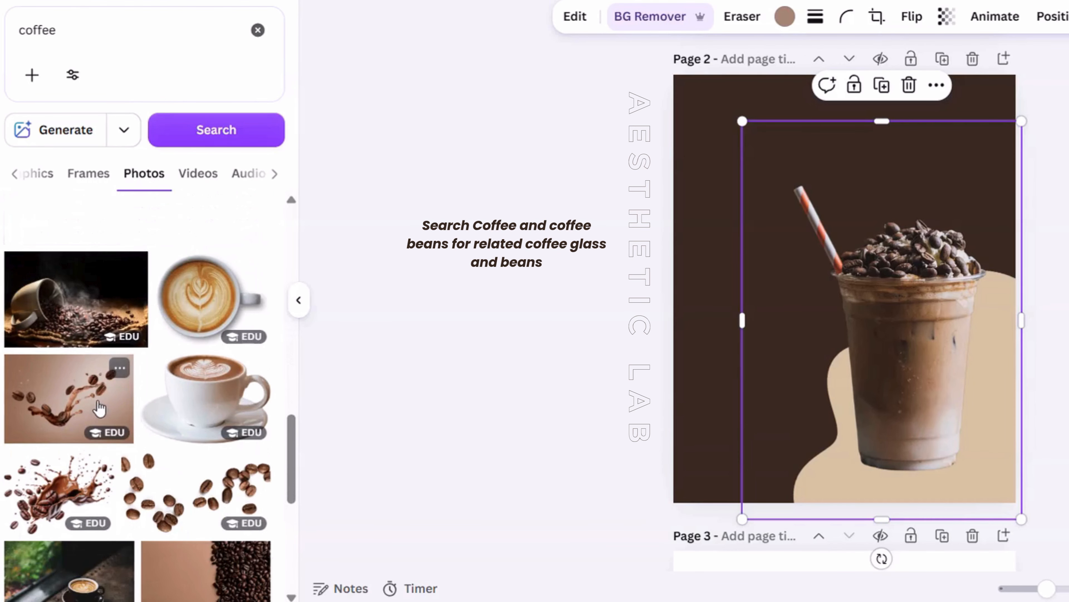
left_click(99, 408)
left_click(639, 26)
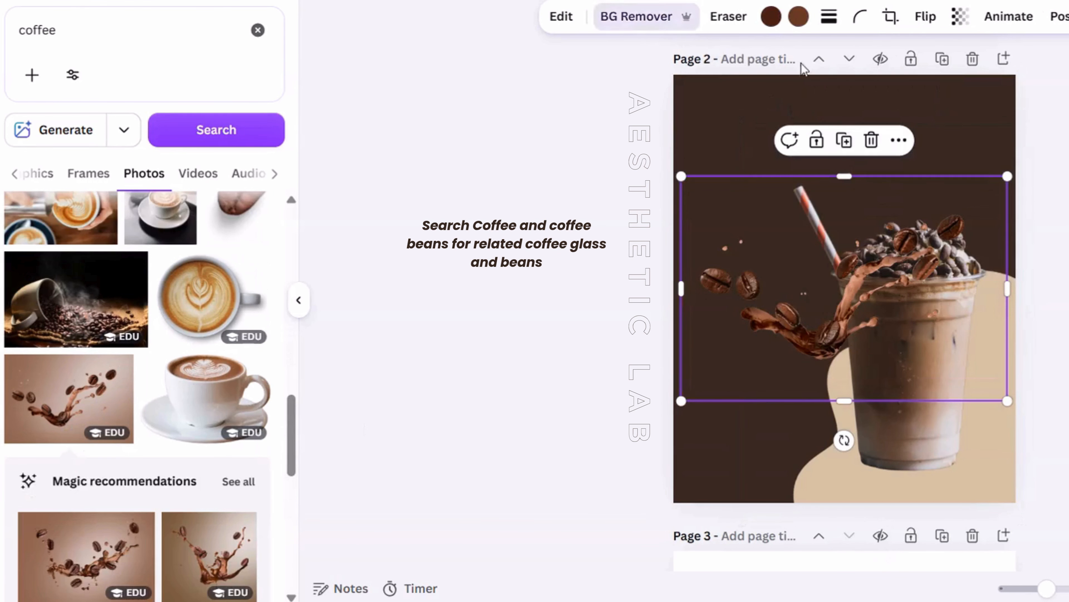
Flip the coffee splash horizontally and move it down over the lower part of the cup
left_click(922, 30)
left_click(921, 72)
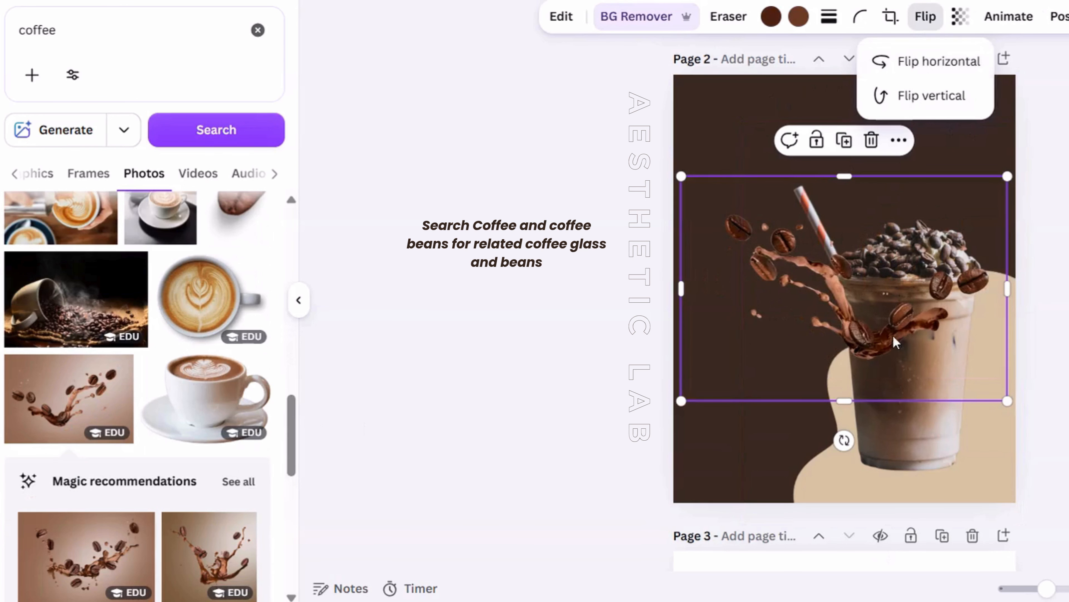
left_click_drag(892, 337, 911, 412)
Send the coffee splash backward behind the cup and enlarge it slightly toward the page's left edge
right_click(901, 415)
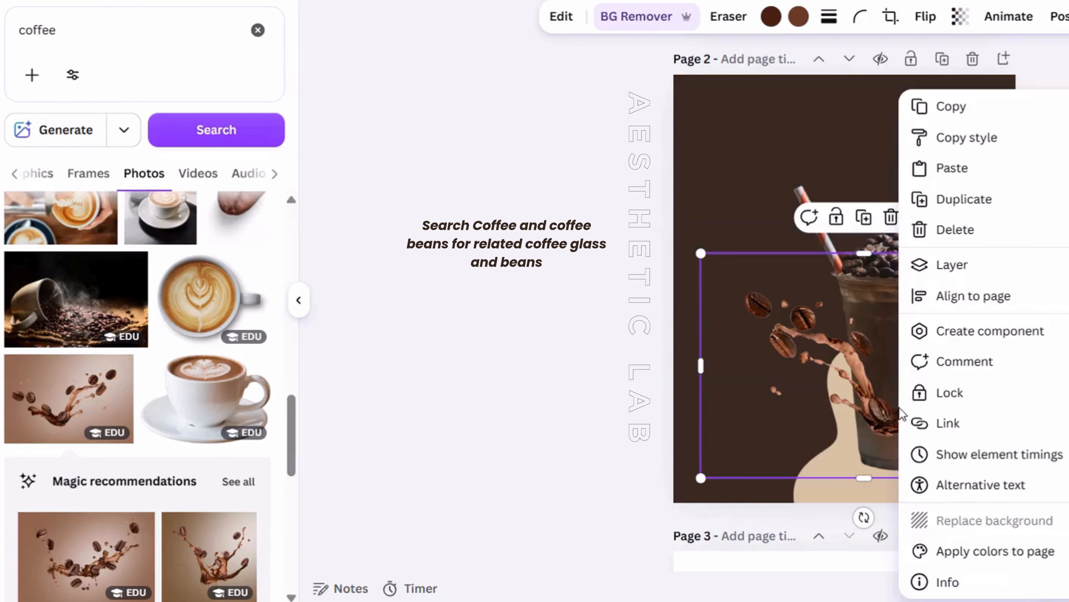
left_click(963, 264)
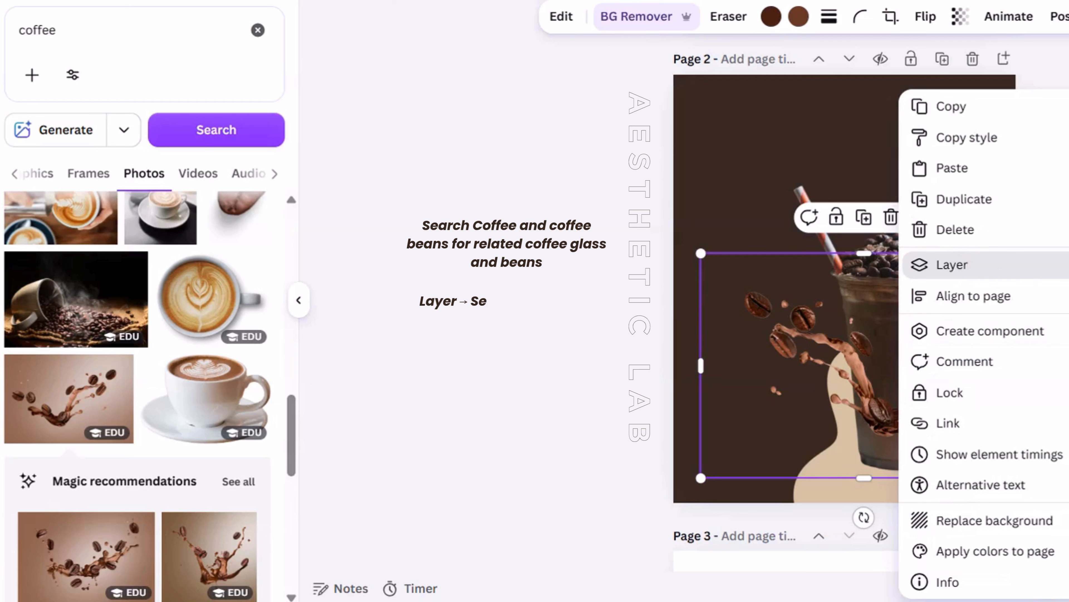
left_click(1068, 327)
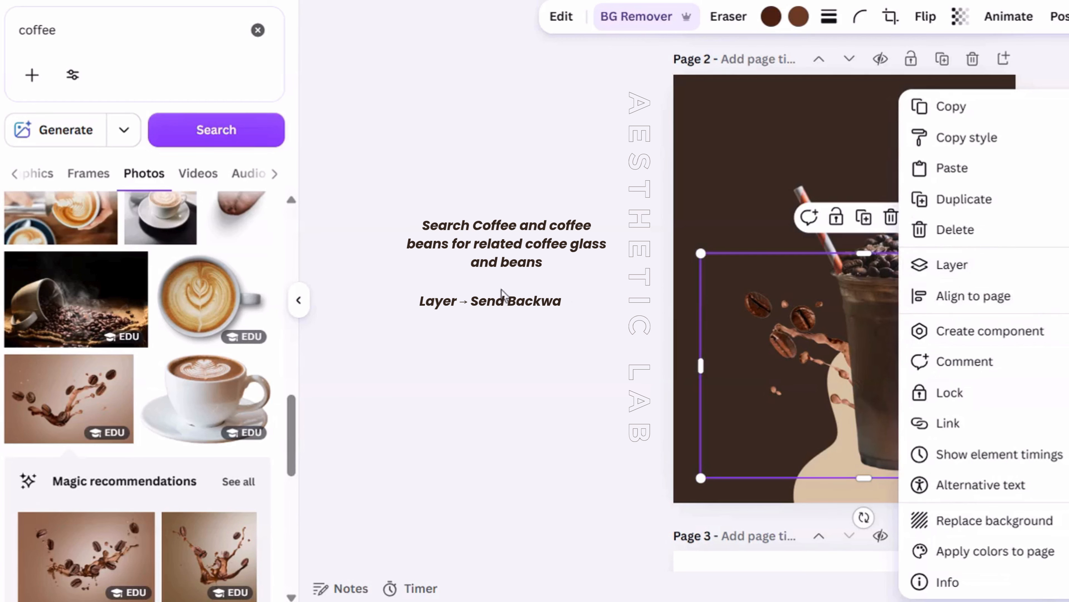
left_click(698, 254)
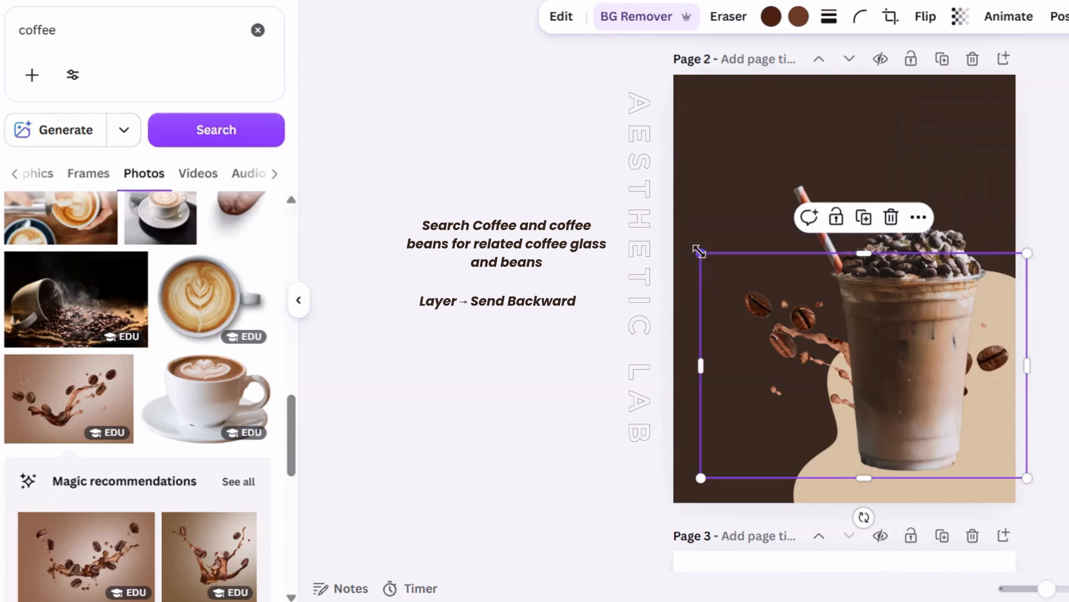
left_click_drag(698, 253, 678, 237)
Search the graphics for "coffee beans" and place a small copy of the scattered dark beans in the page's upper-left corner
left_click(40, 175)
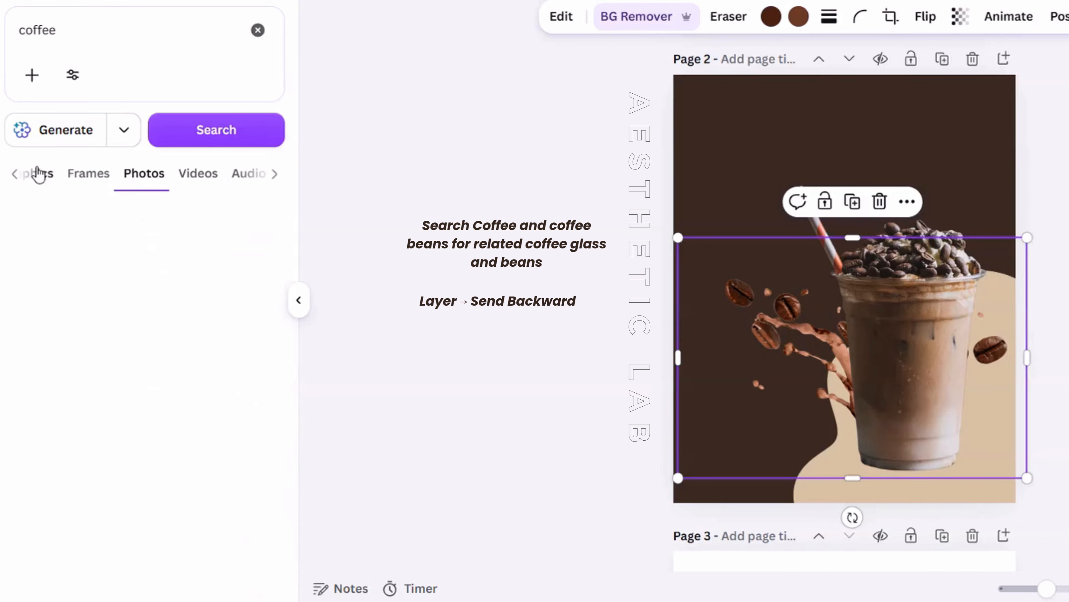
scroll(169, 366, "down", 10)
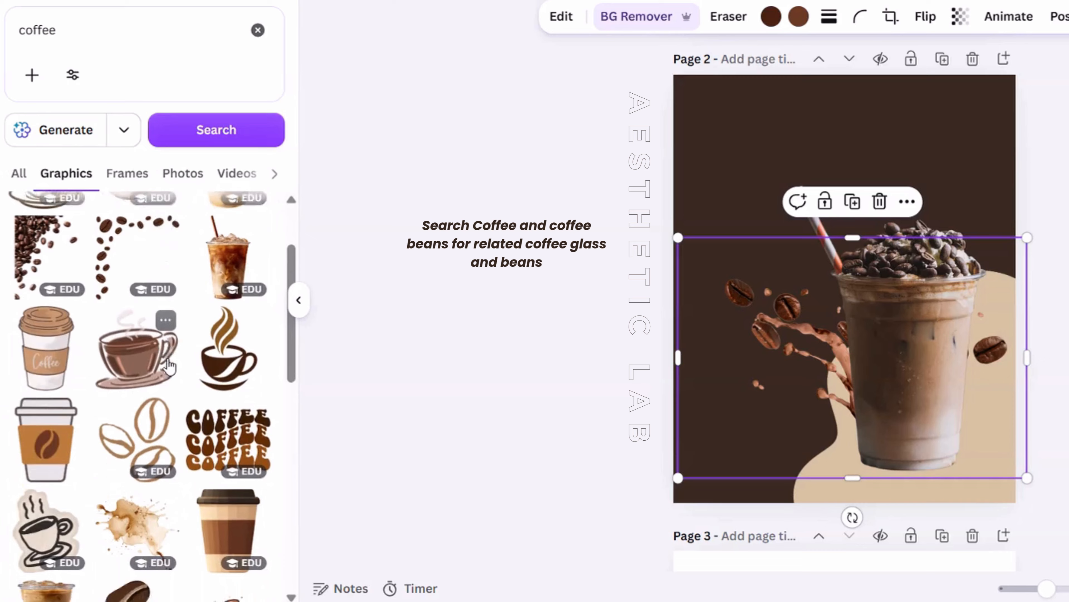
scroll(168, 366, "down", 10)
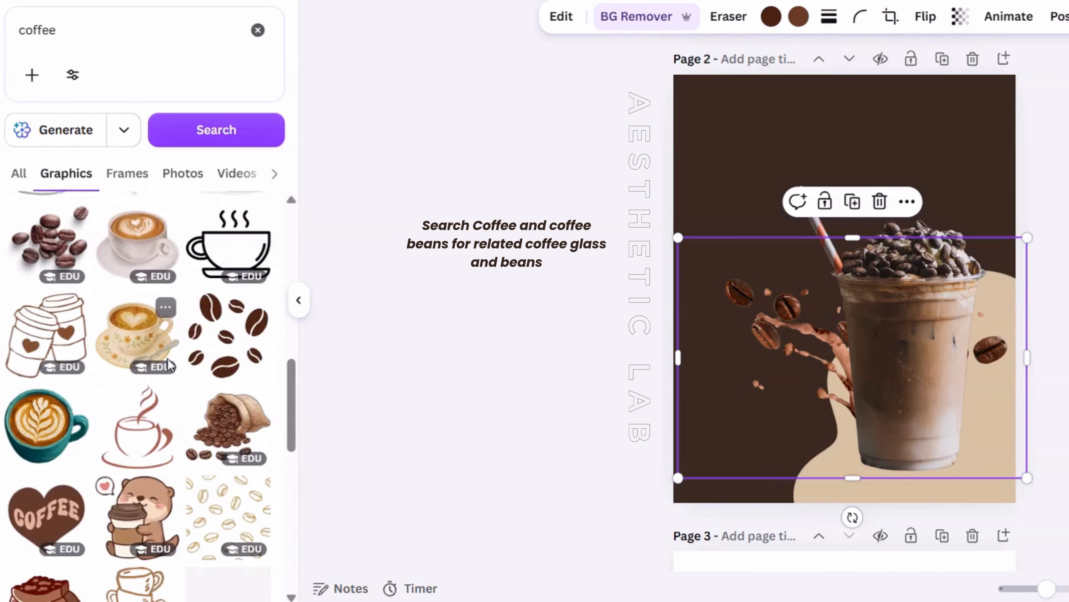
scroll(170, 365, "down", 10)
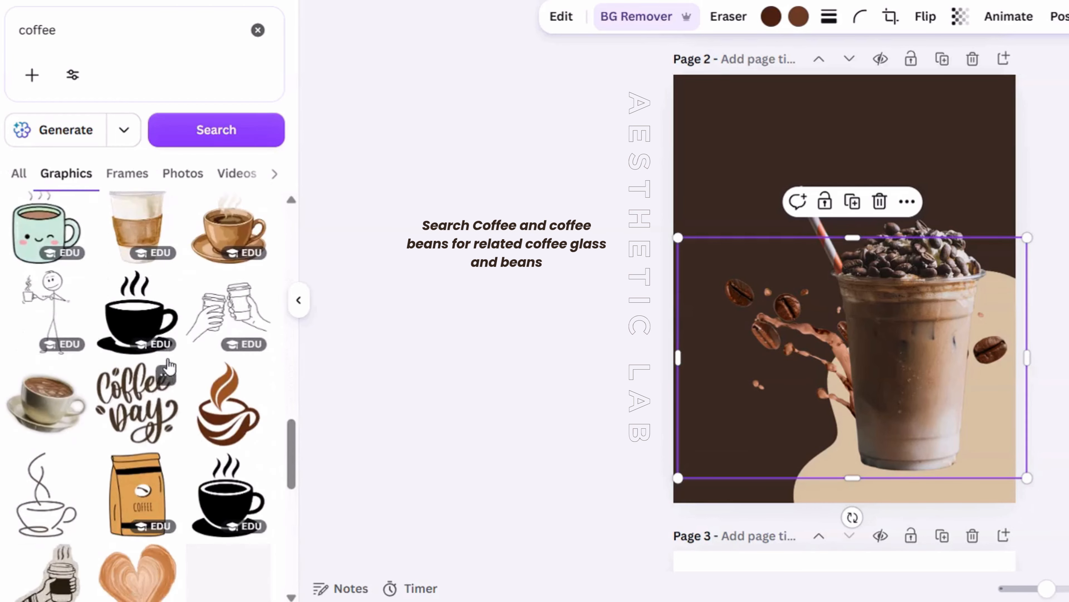
left_click(111, 24)
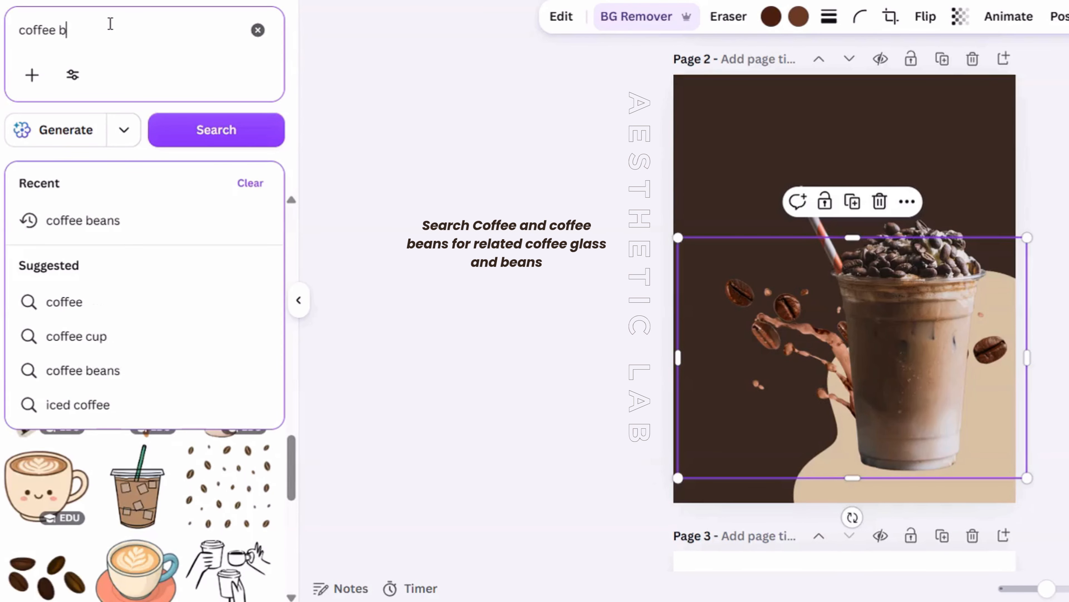
key("Return")
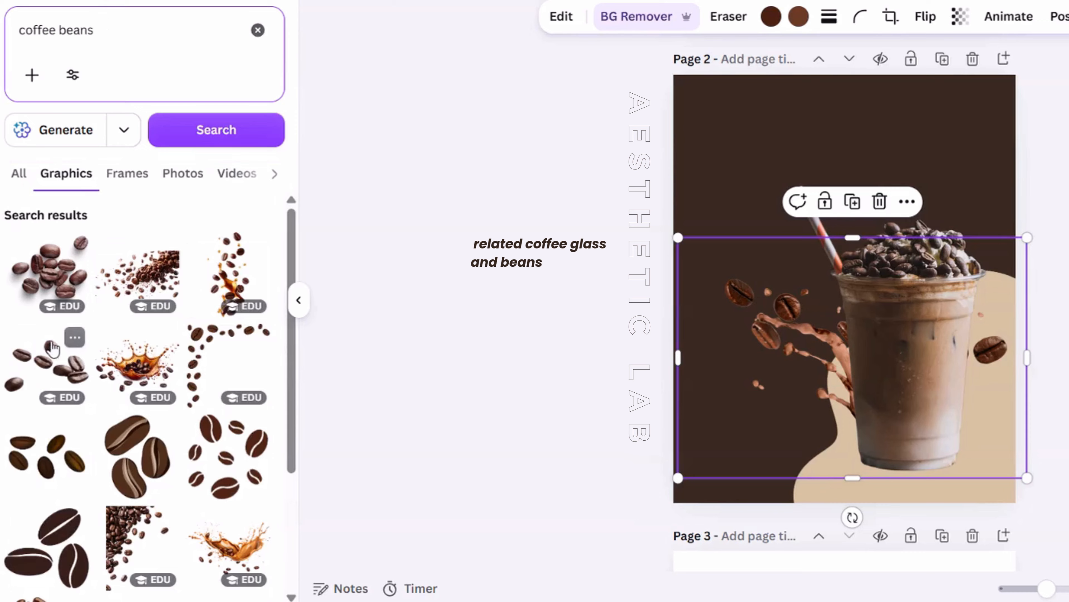
left_click(62, 373)
left_click_drag(855, 278, 721, 56)
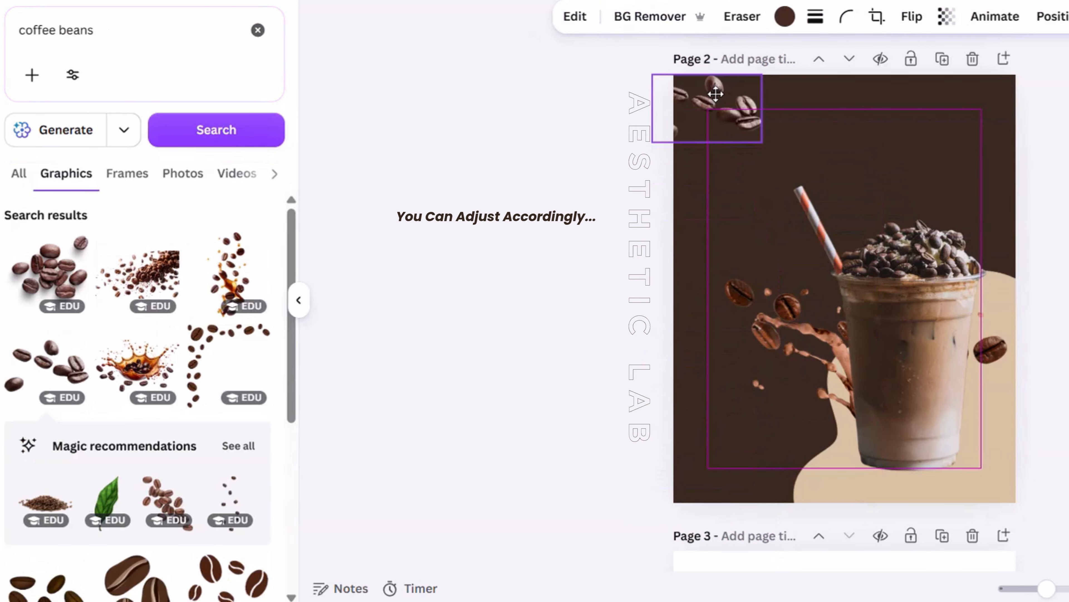
Shrink the coffee cup slightly and shift the coffee splash down to sit behind it
scroll(78, 417, "down", 5)
scroll(78, 417, "down", 2)
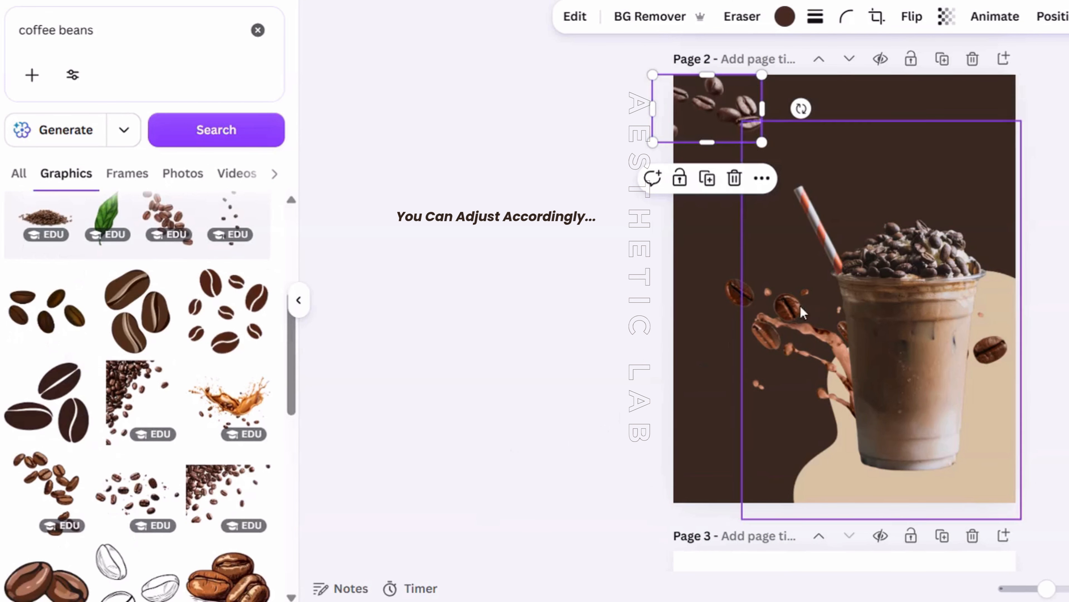
left_click(842, 276)
left_click_drag(742, 121, 780, 165)
left_click_drag(758, 323, 771, 366)
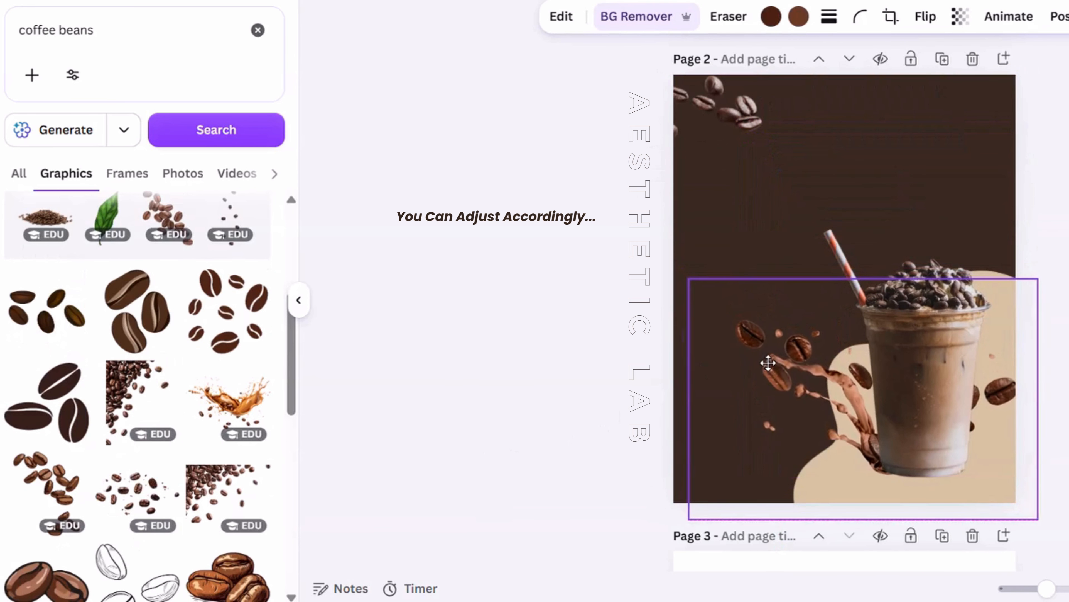
Add the graphic of beans falling onto a pile, shrink it and place it in the page's lower-left corner
scroll(87, 370, "down", 2)
left_click(63, 394)
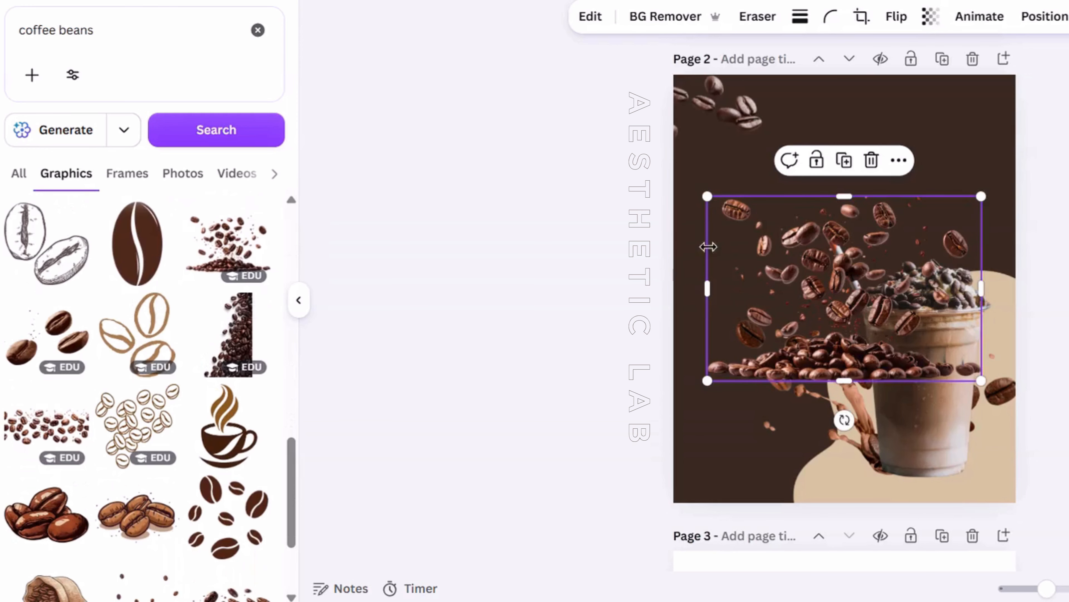
left_click_drag(981, 195, 885, 262)
left_click_drag(777, 335, 706, 474)
left_click(568, 449)
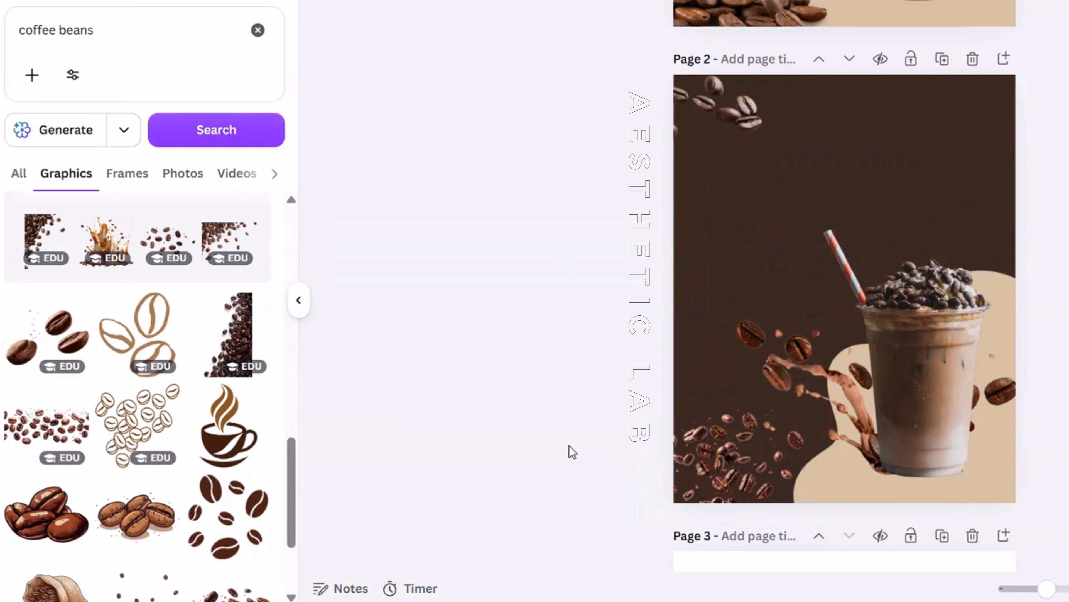
left_click_drag(767, 438, 752, 448)
Add the bold text "Add Logo Here" and place it in the upper-right corner of page 2
left_click(594, 408)
key("t")
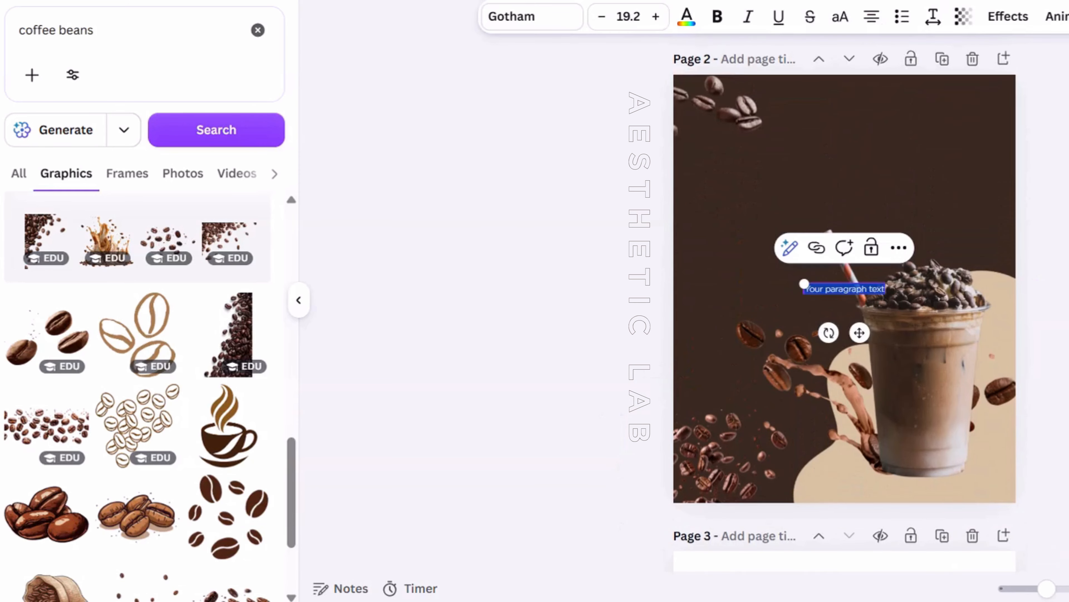
key("BackSpace")
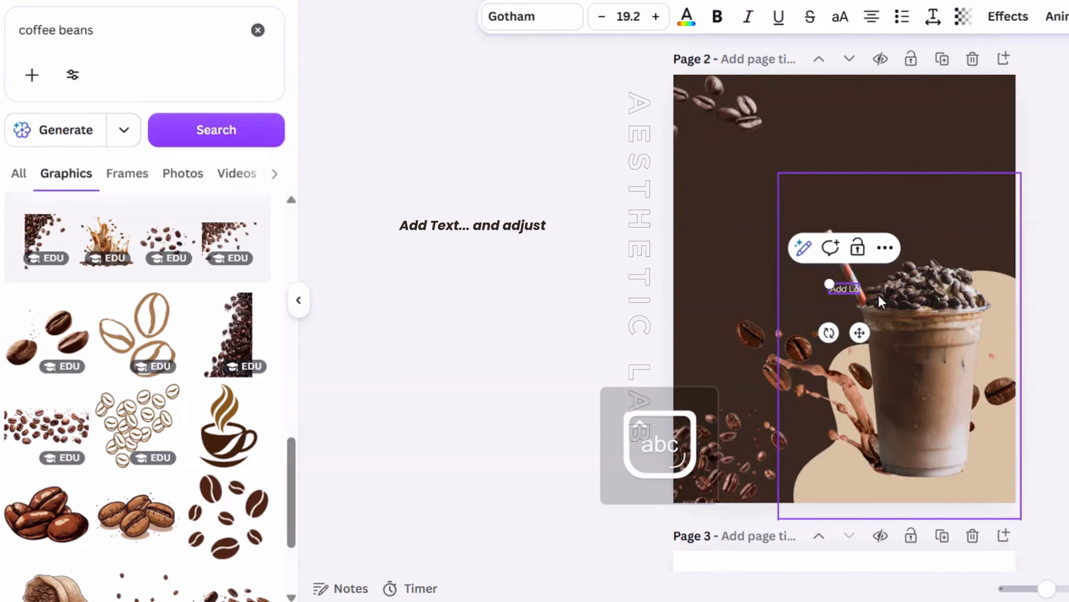
type("Add Logo Here")
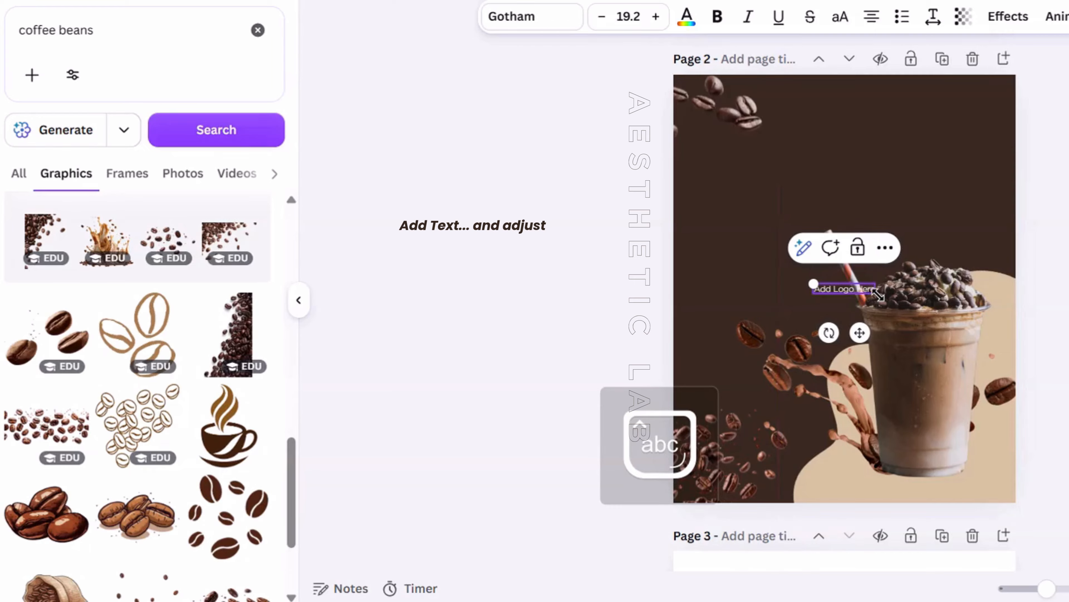
triple_click(827, 290)
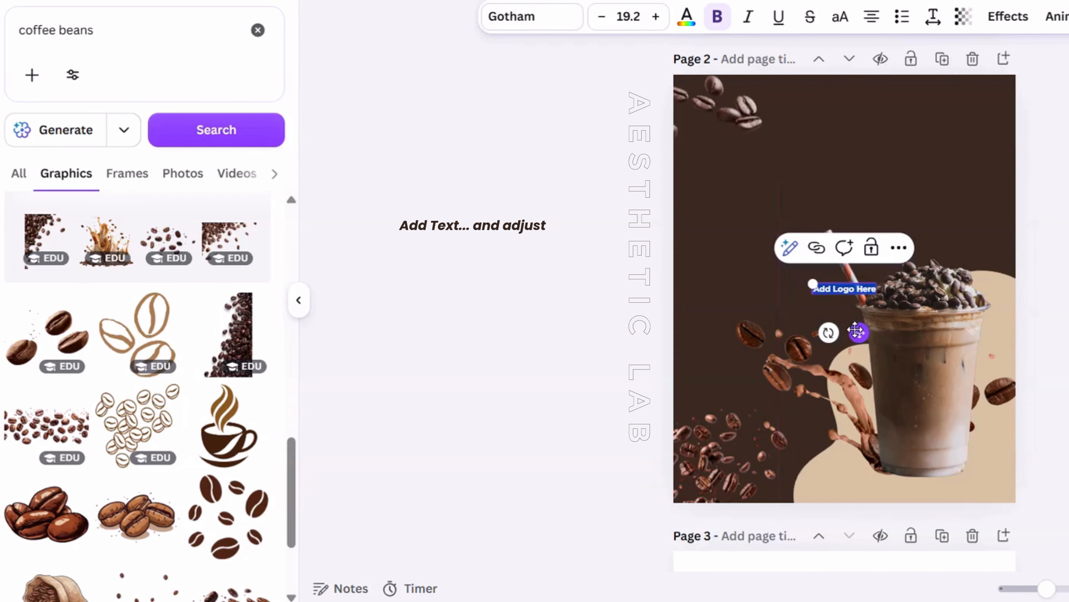
left_click_drag(859, 333, 975, 141)
Add a text box reading "Start Your Day Right" to page 2
left_click(1048, 228)
key("t")
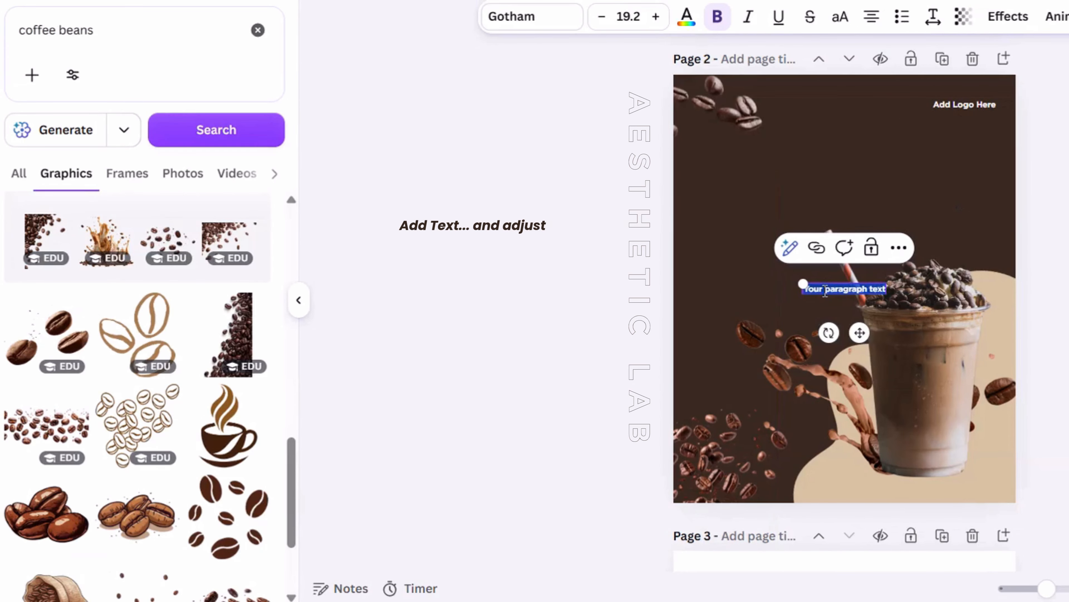
type("Start Your Day Right")
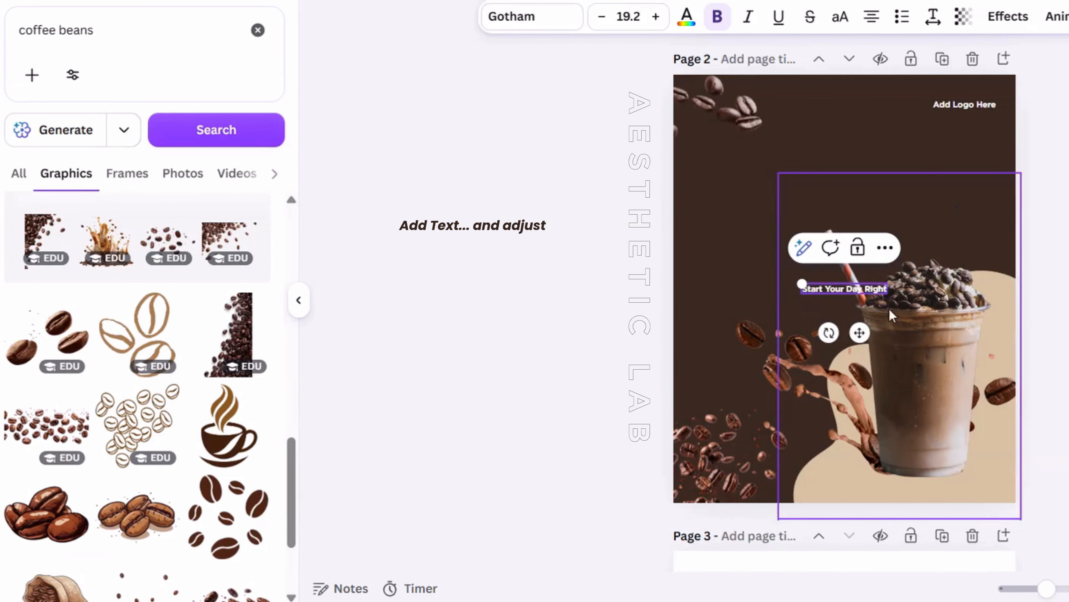
Enlarge the "Start Your Day Right" text to size 52.7 and centre it in the upper part of page 2
left_click_drag(887, 294, 985, 346)
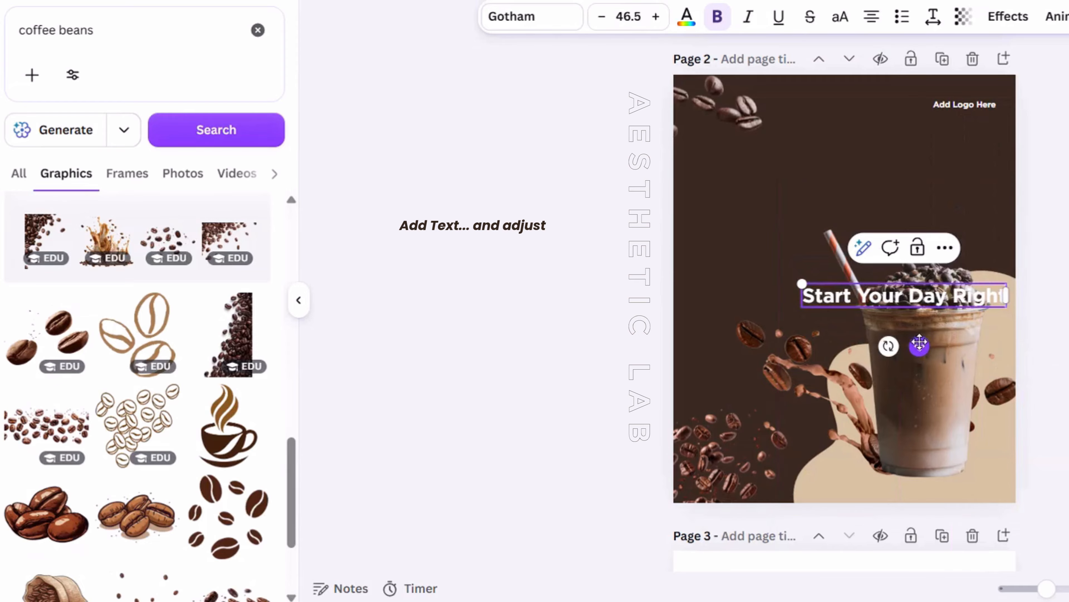
left_click_drag(920, 344, 860, 212)
mouse_move(952, 176)
left_mouse_down()
mouse_move(979, 175)
mouse_move(945, 174)
mouse_move(964, 182)
left_mouse_up()
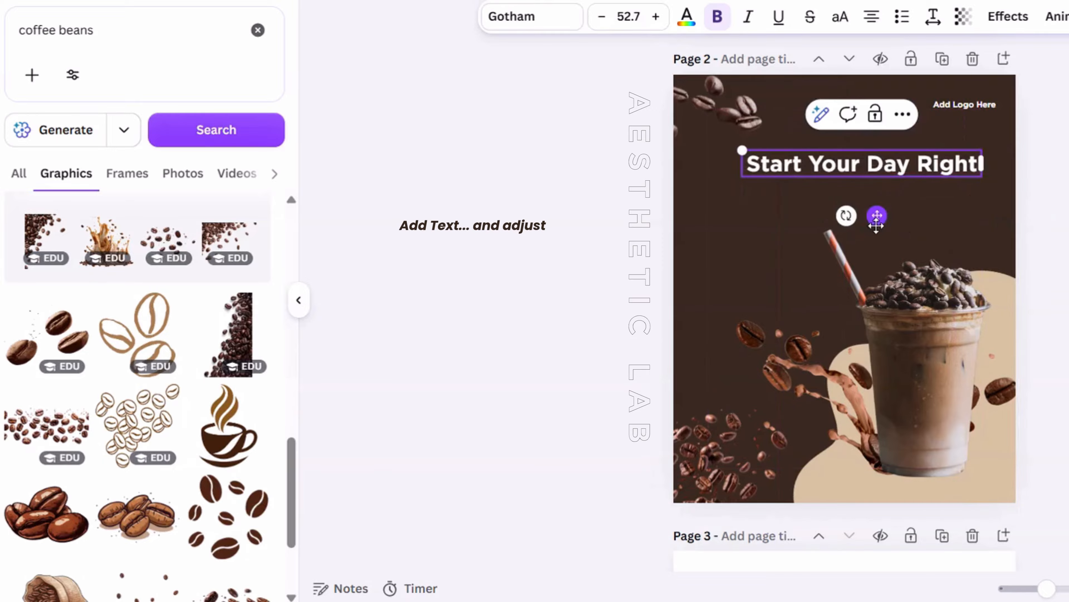
left_click_drag(876, 217, 857, 227)
Set the headline in uppercase, widen its text box so it fits on one line, and centre it horizontally
left_click(840, 16)
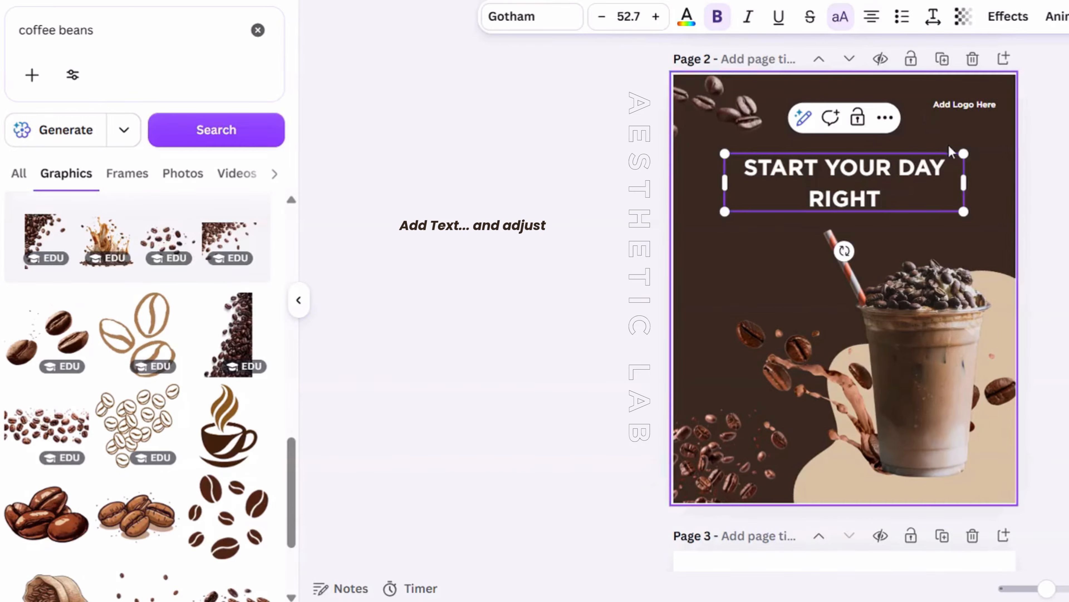
left_click_drag(965, 183, 1023, 192)
left_click(1021, 188)
left_click_drag(952, 155, 924, 154)
left_click(1027, 179)
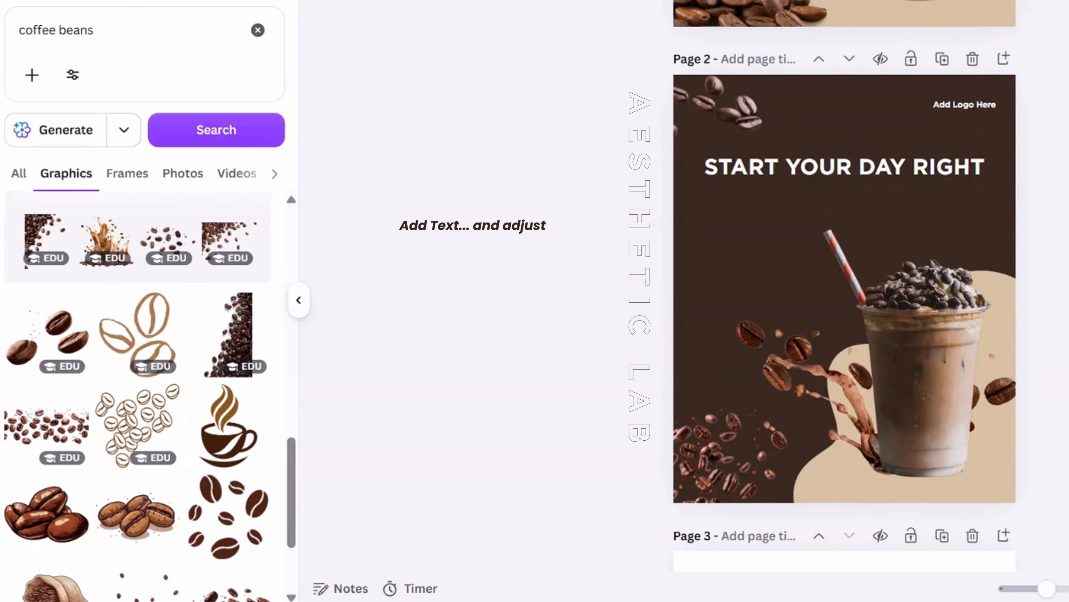
Duplicate the headline and give the copy a Hollow effect with thickness 1 in beige
left_click(972, 166)
left_click(857, 117)
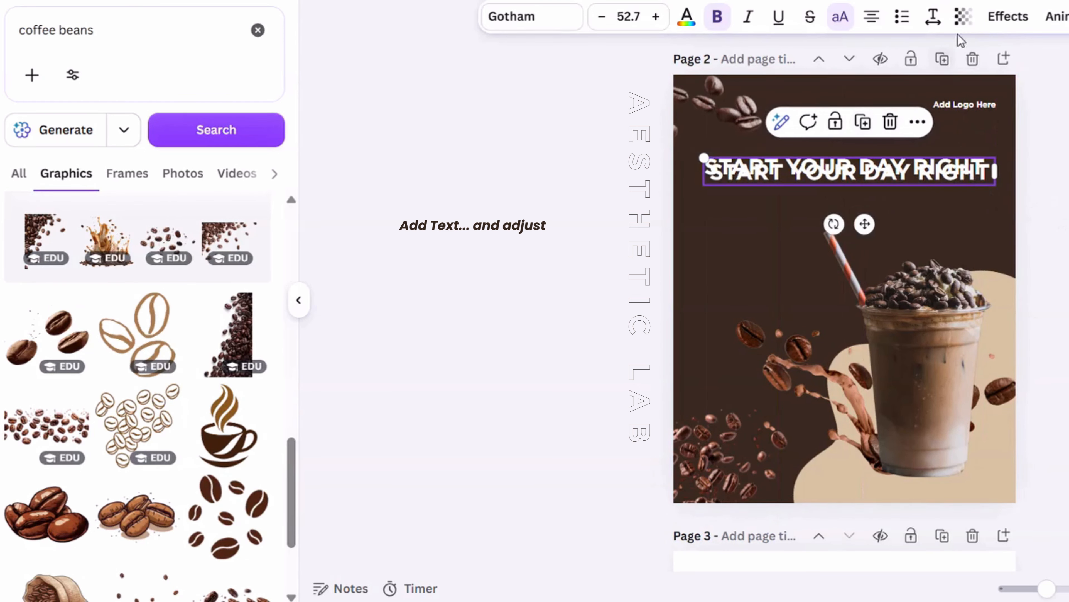
left_click(998, 30)
left_click(80, 324)
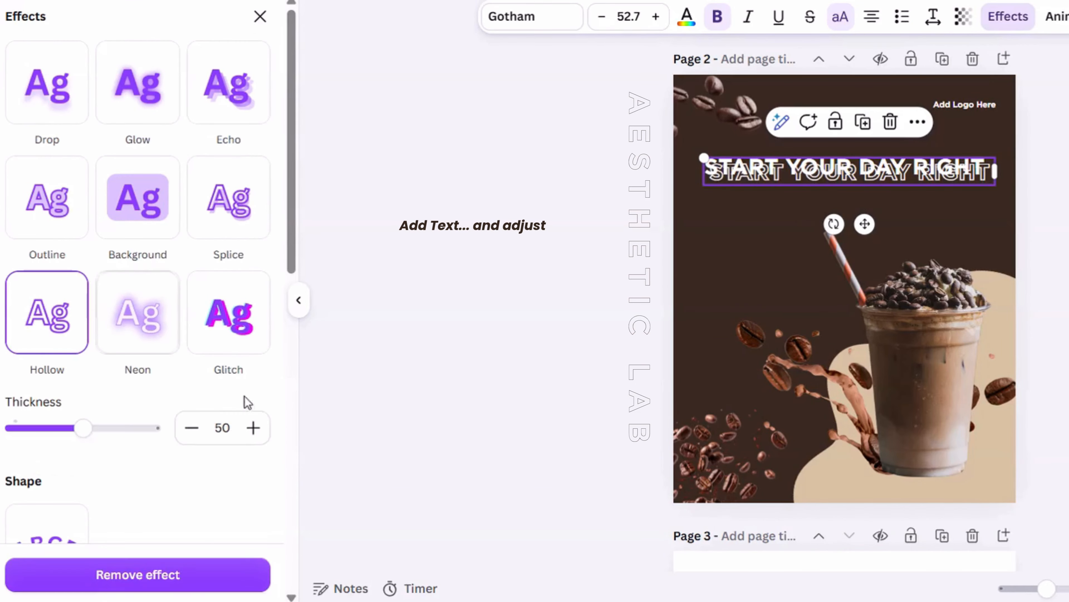
left_click_drag(74, 422, 20, 422)
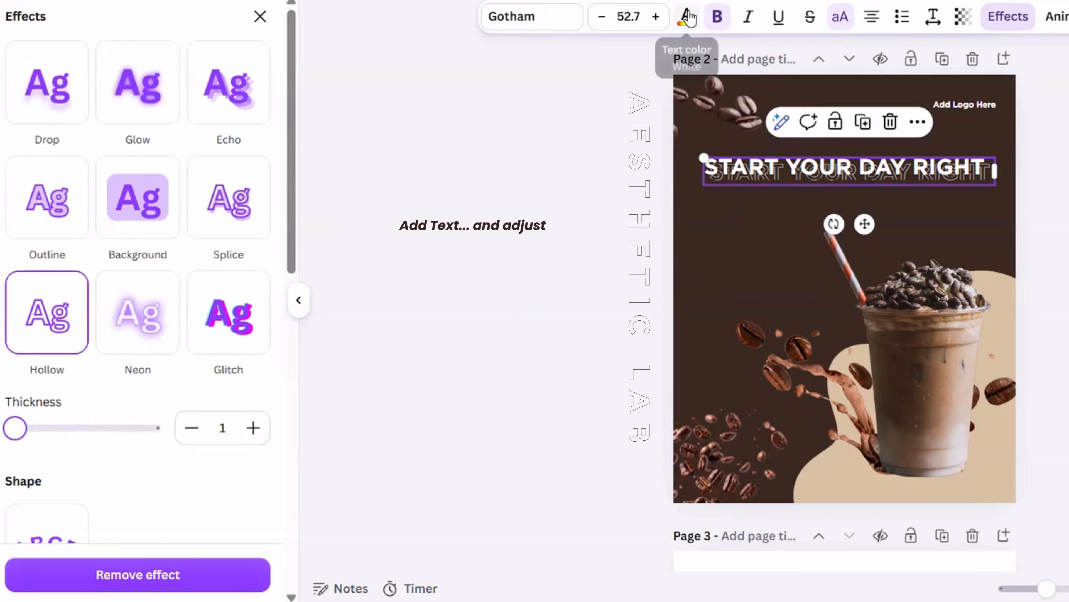
left_click(686, 16)
left_click(59, 142)
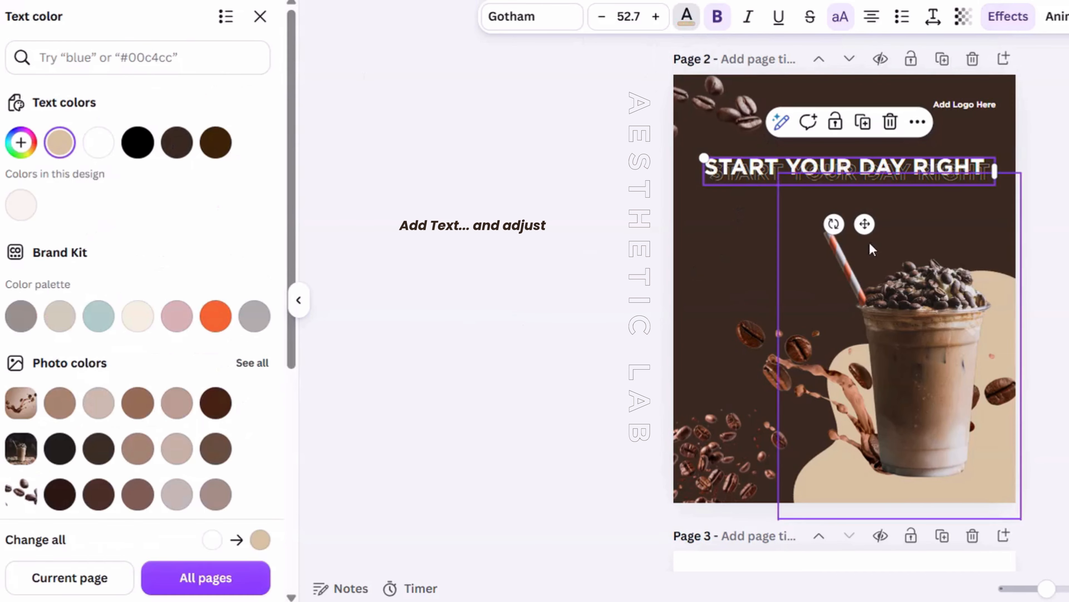
Enlarge the hollow headline copy to size 55.4, offset it slightly above the solid headline and reduce its opacity
left_click_drag(864, 223, 859, 222)
left_click_drag(990, 141, 1003, 143)
left_click_drag(865, 213, 860, 215)
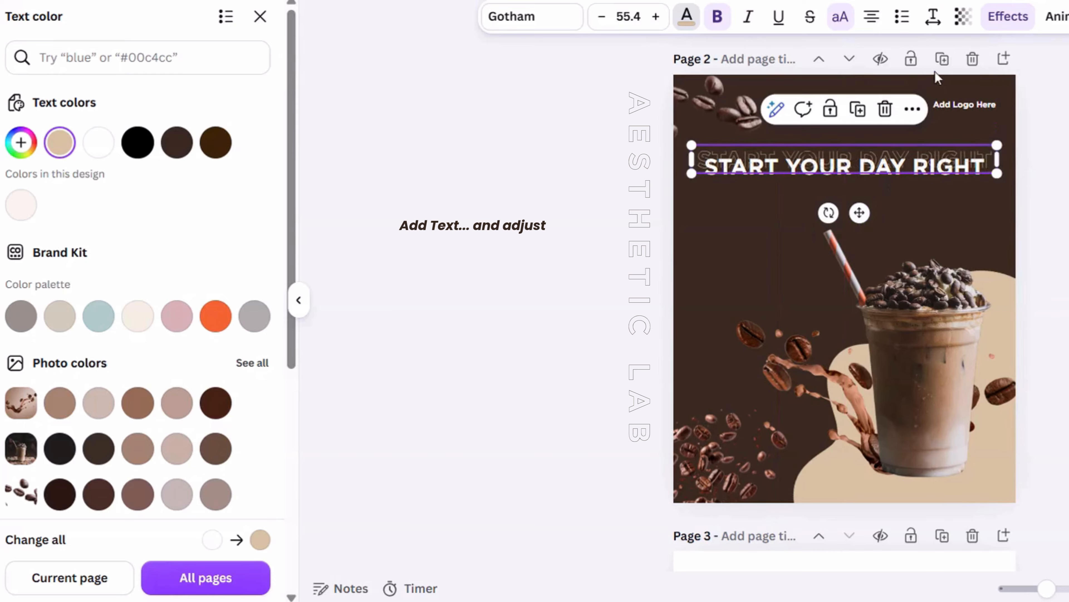
left_click(963, 16)
left_click_drag(1009, 87, 941, 94)
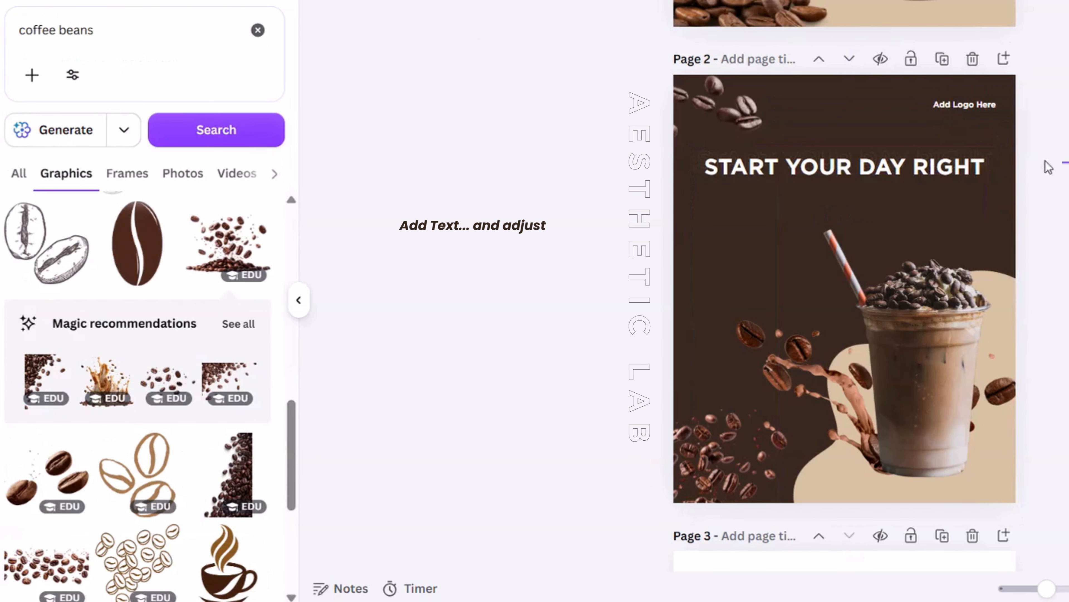
Select the solid and hollow headlines together and nudge them slightly upward
left_click(983, 164)
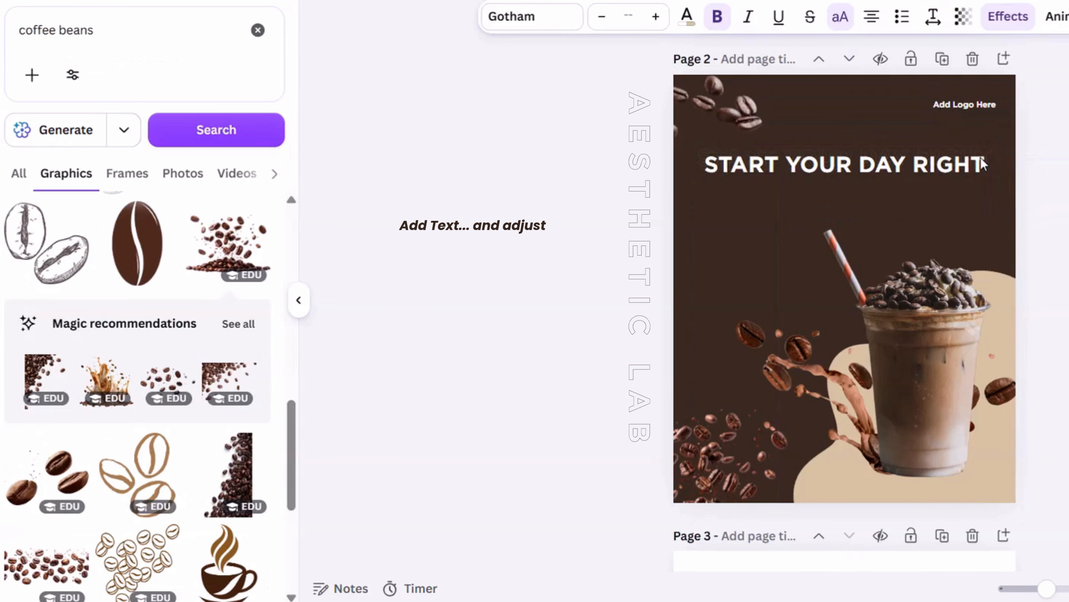
key("Up")
key("Up")
key("Up")
key("Up")
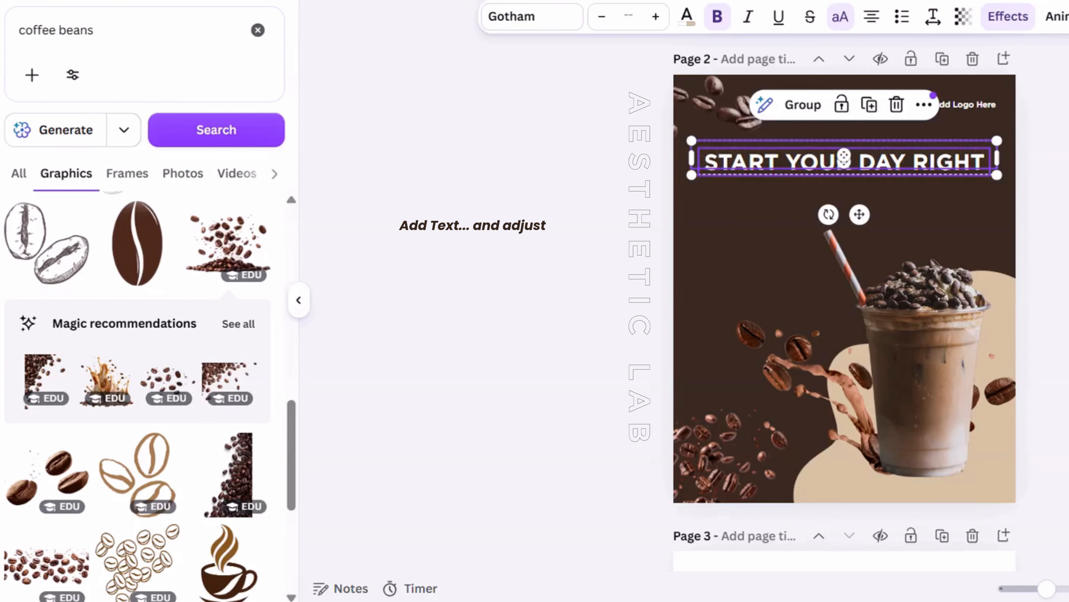
key("Escape")
Add the text "Freshly brewed coffee to fuel your morning and brighten your day." and place it just below the headline
key("t")
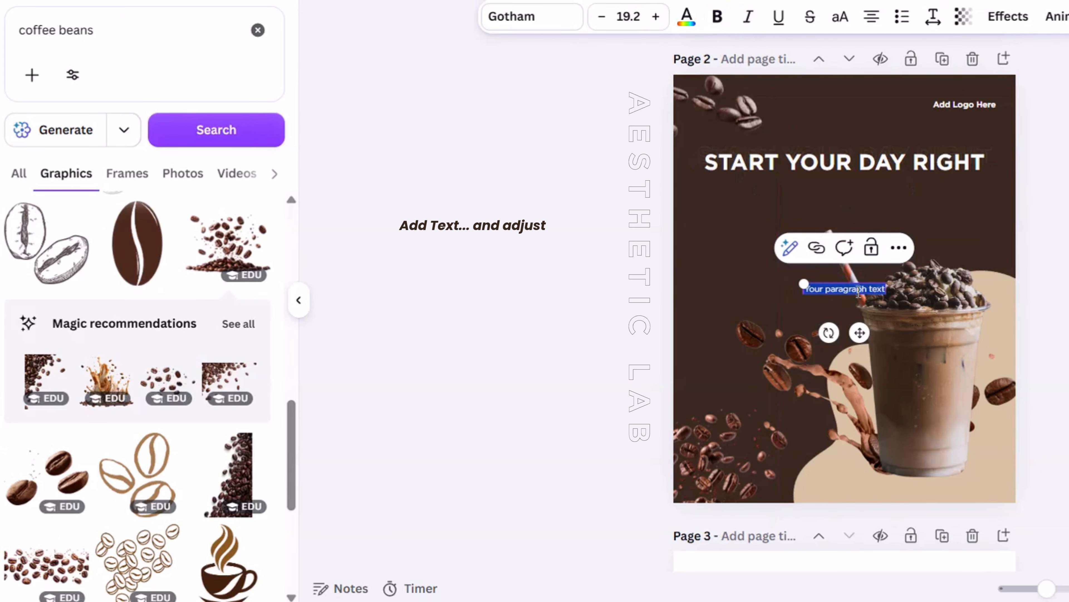
key("ctrl+v")
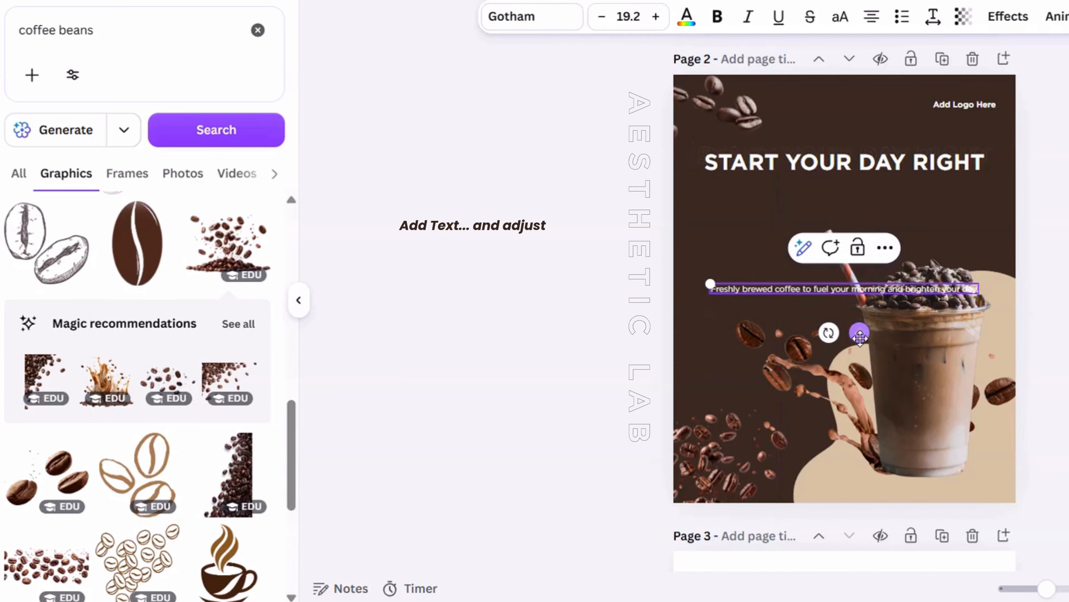
left_click_drag(860, 337, 860, 250)
key("Escape")
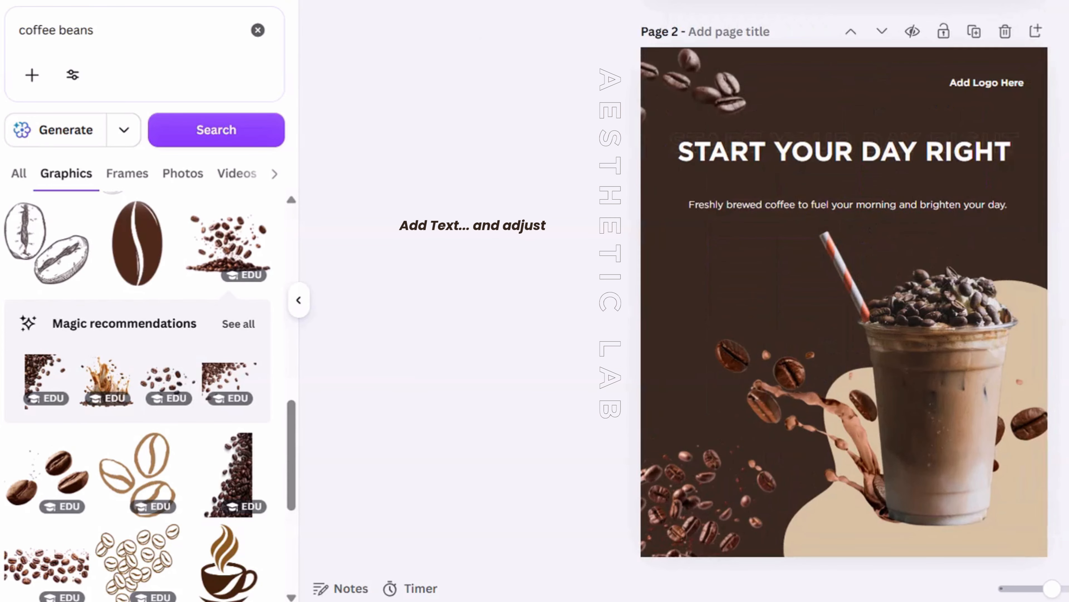
left_click_drag(974, 206, 968, 190)
key("Escape")
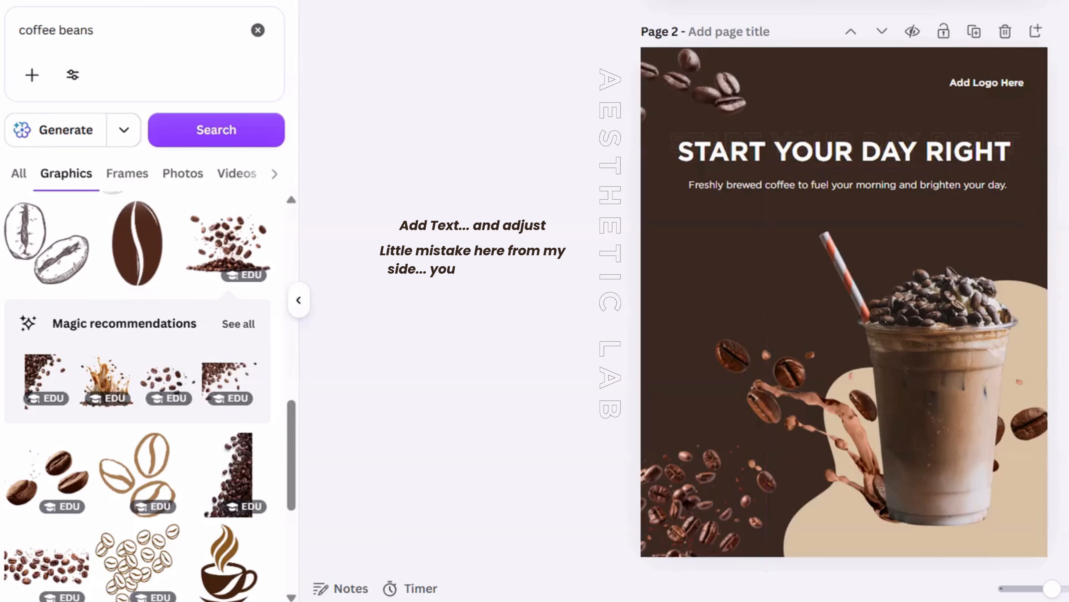
Add a square to page 2 and change it to the arch shape with a rounded top
key("r")
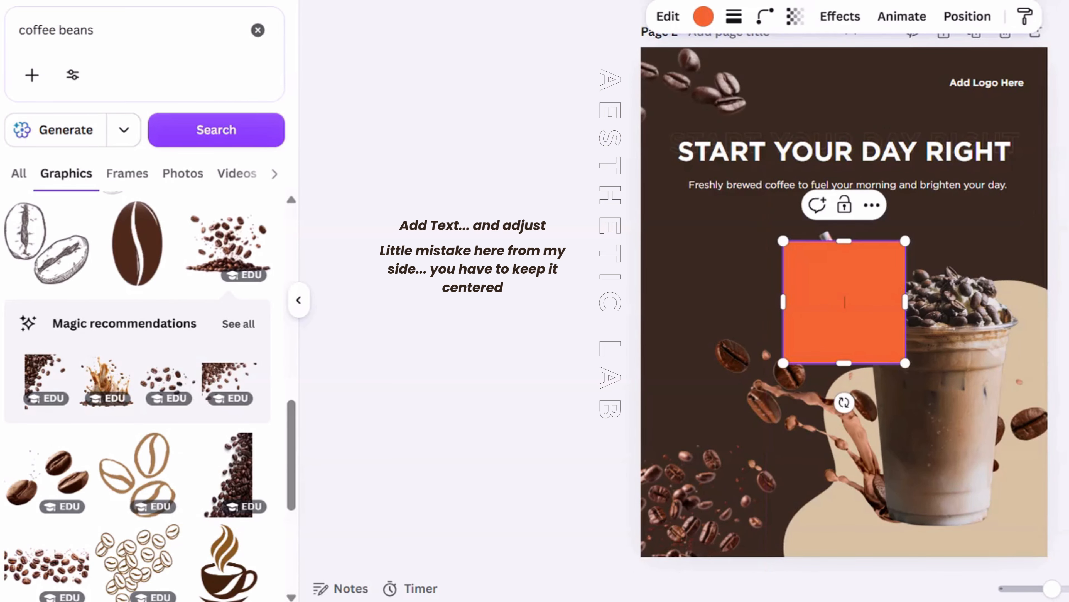
left_click(666, 17)
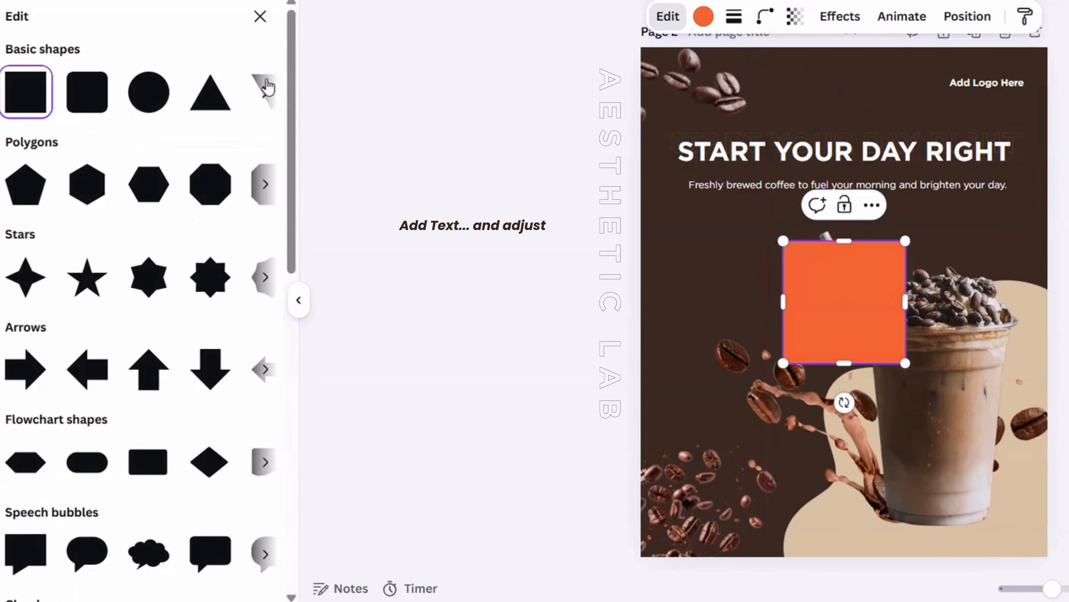
left_click(265, 90)
left_click(266, 90)
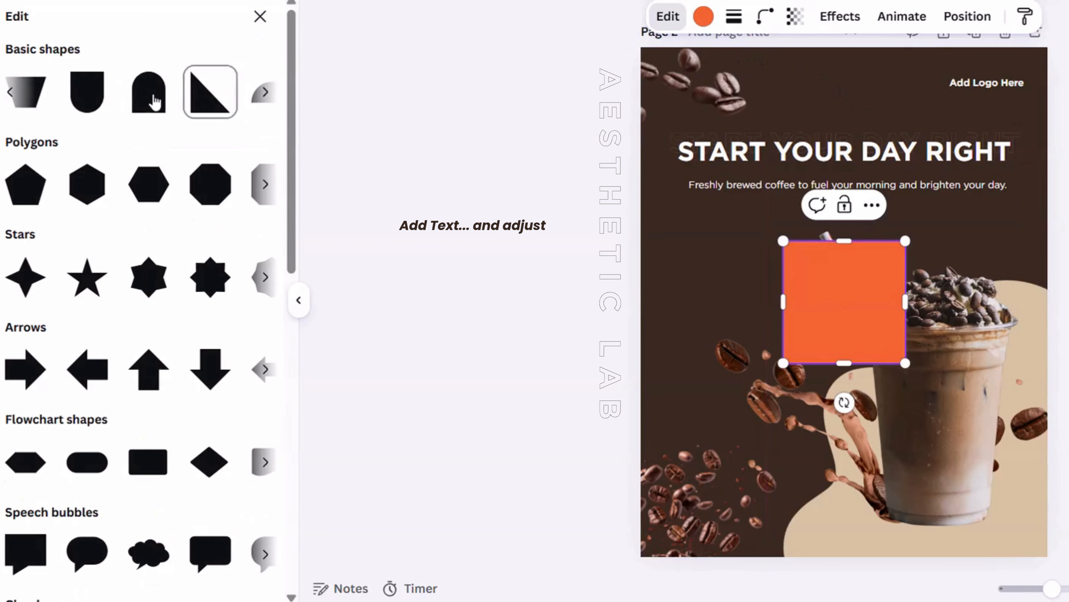
left_click(147, 105)
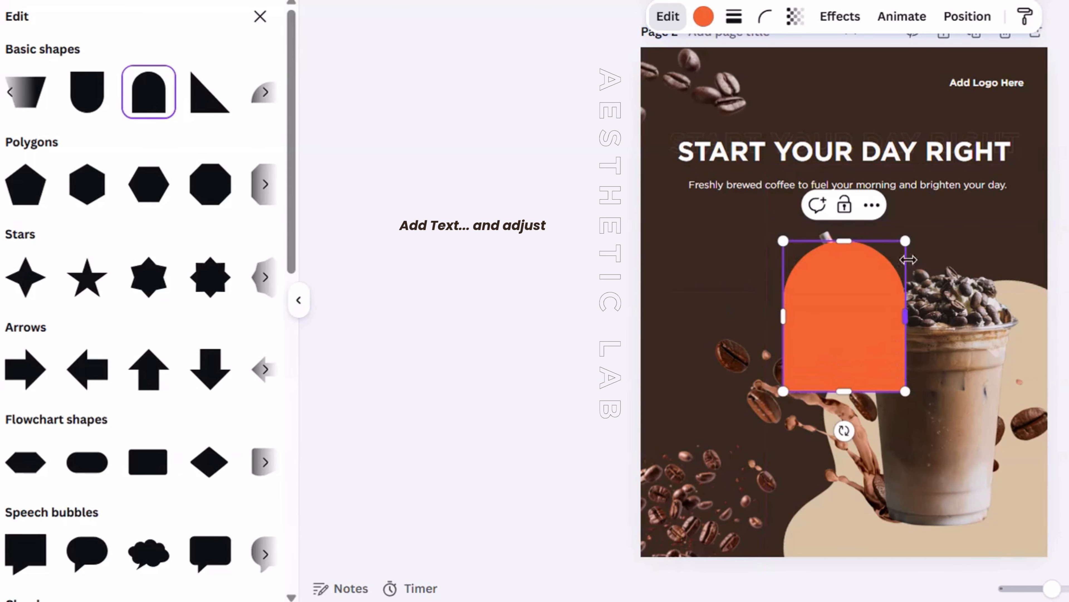
Rotate the arch sideways, narrow it into a banner and place it against the page's left edge below the tagline
left_click_drag(844, 430, 705, 267)
left_click_drag(787, 209, 788, 318)
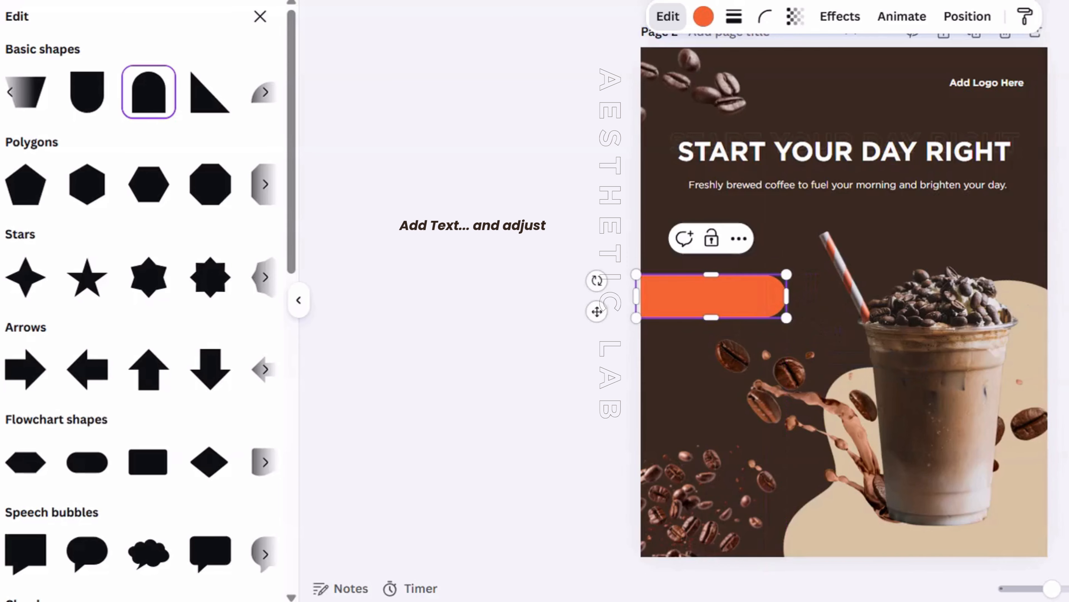
left_click(1058, 303)
left_click_drag(684, 289, 684, 236)
Fill the rounded banner shape with the design's beige colour
left_click(703, 17)
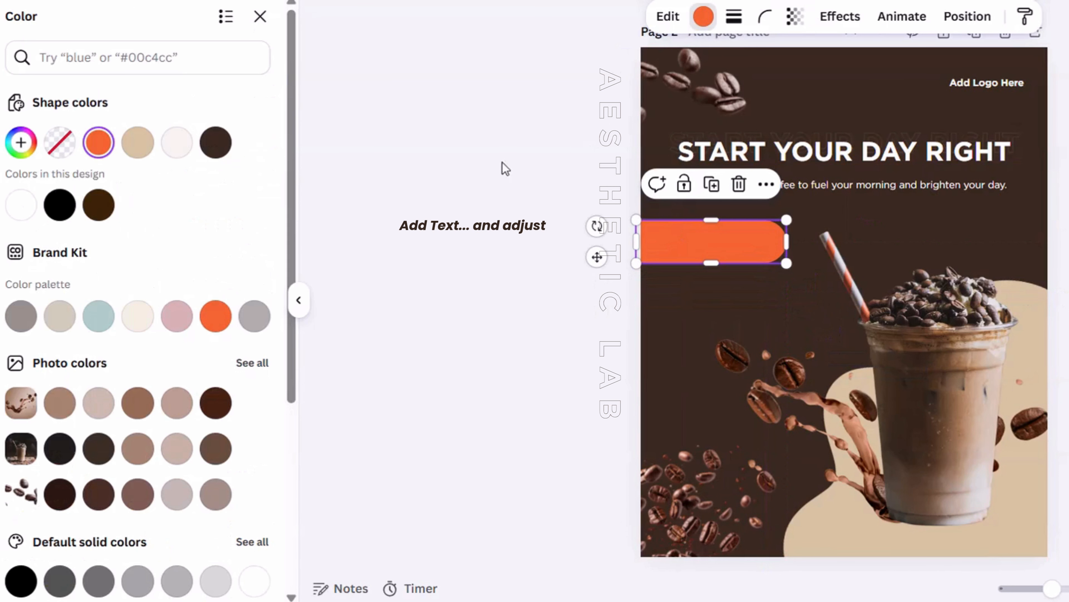
left_click(137, 142)
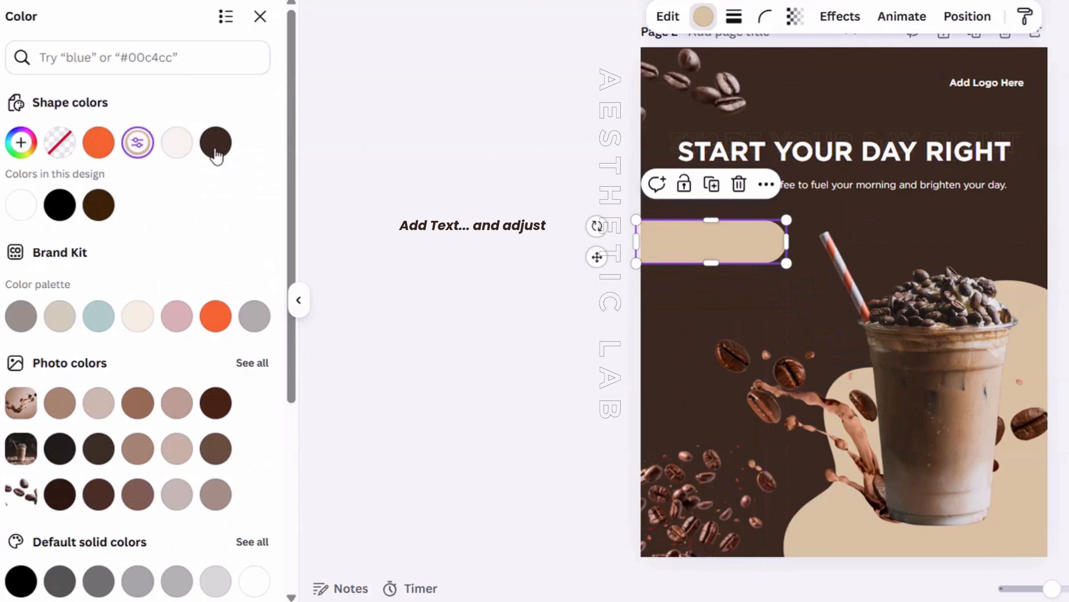
left_click(366, 158)
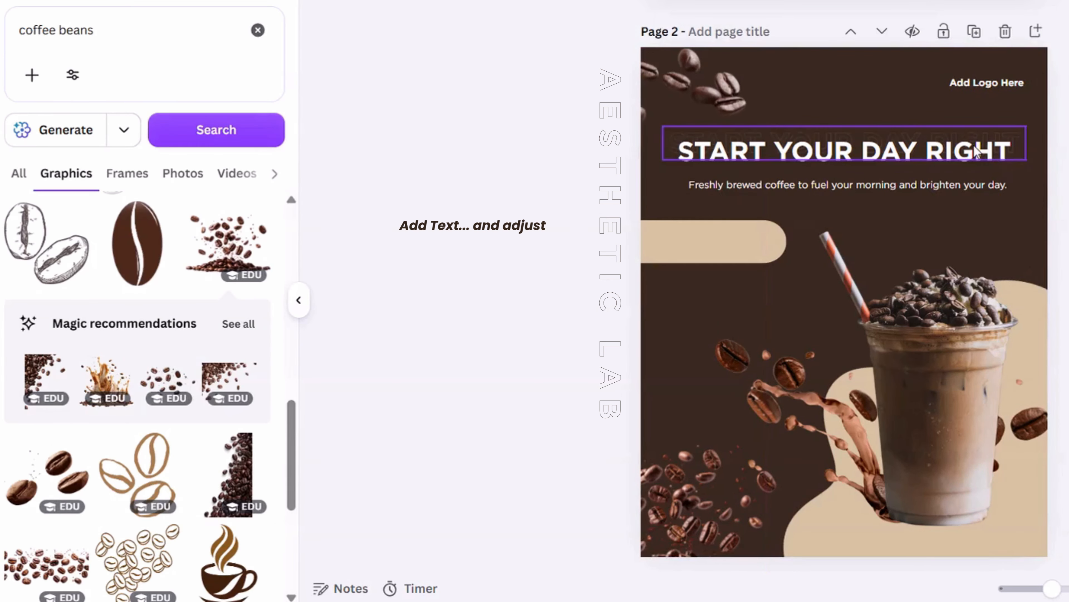
Duplicate the solid headline below the banner and change the copy's text to "VISIT US TODAY!"
left_click(971, 165)
left_click_drag(971, 165, 969, 311)
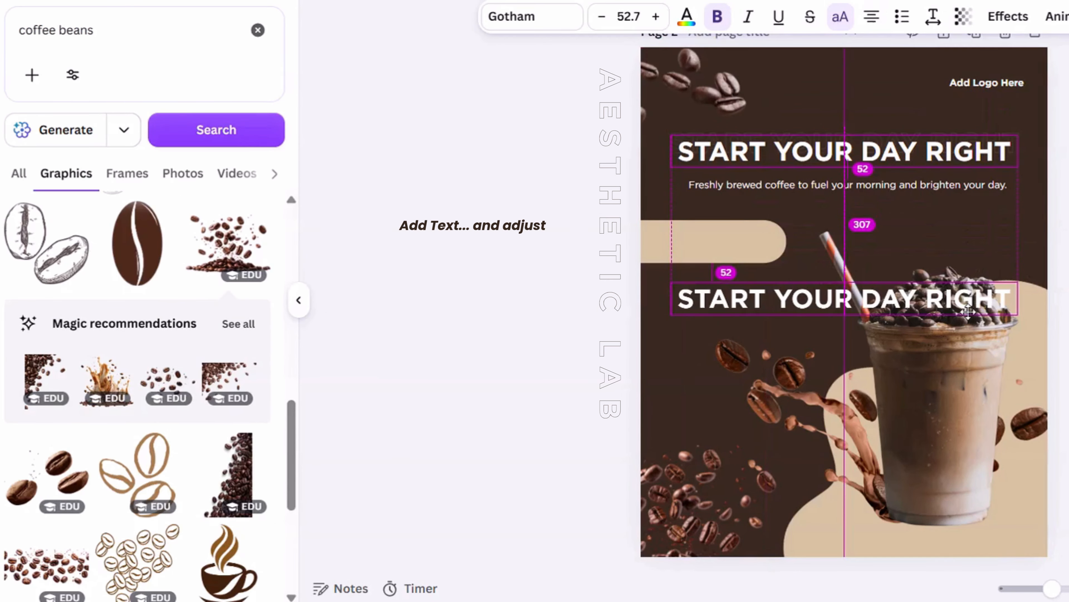
double_click(954, 308)
type("VISIT US TODAY!")
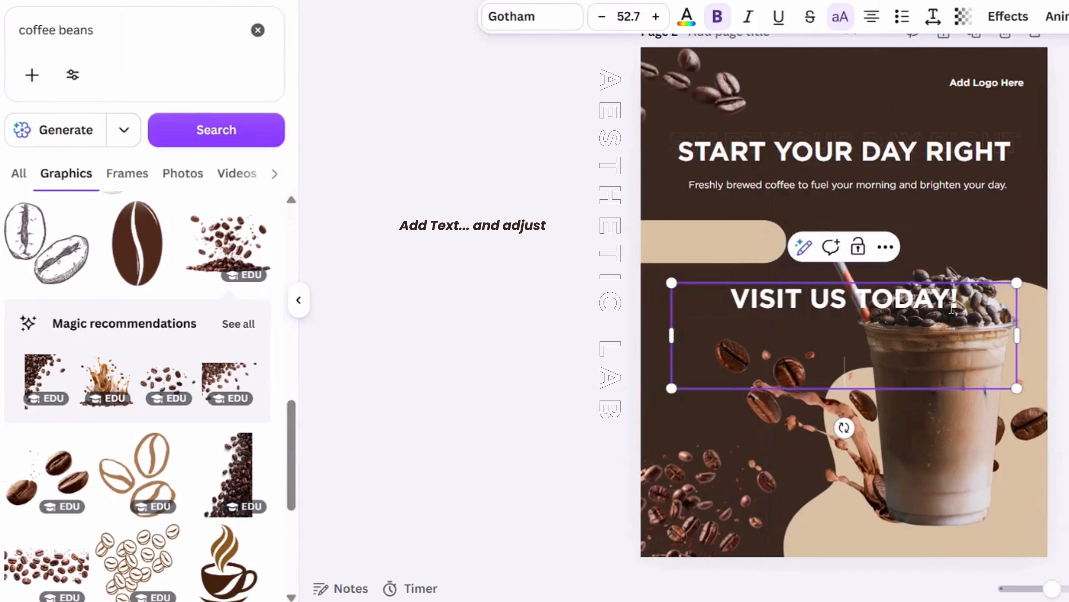
key("BackSpace")
key("BackSpace")
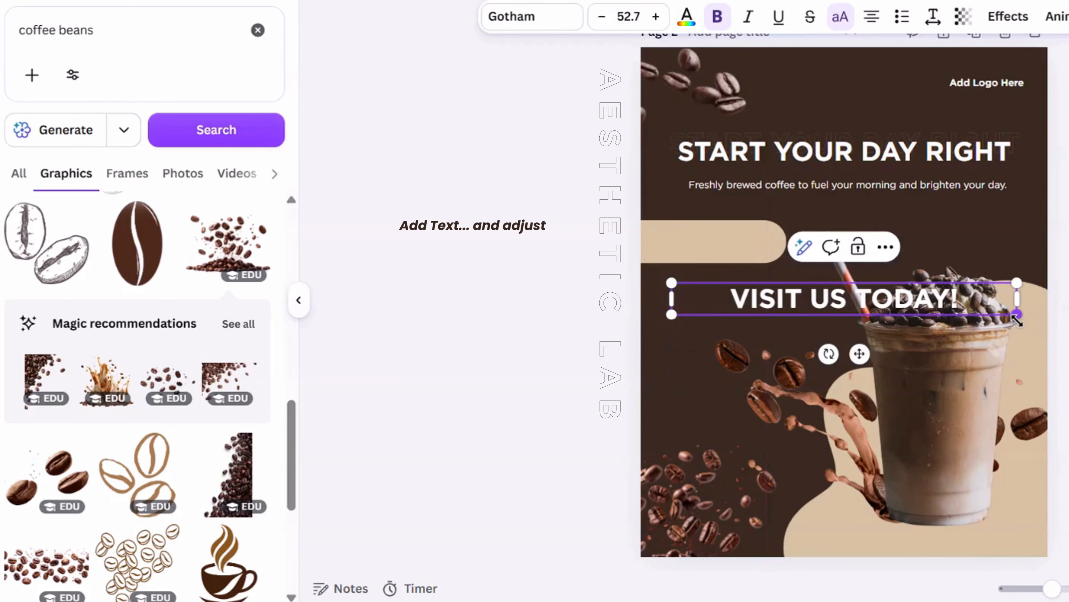
Shrink the "VISIT US TODAY!" text to size 31.9, left-align it and place it on the beige banner
left_click_drag(1017, 312, 879, 302)
key("ctrl+shift+l")
left_click(576, 303)
left_click_drag(735, 291, 721, 242)
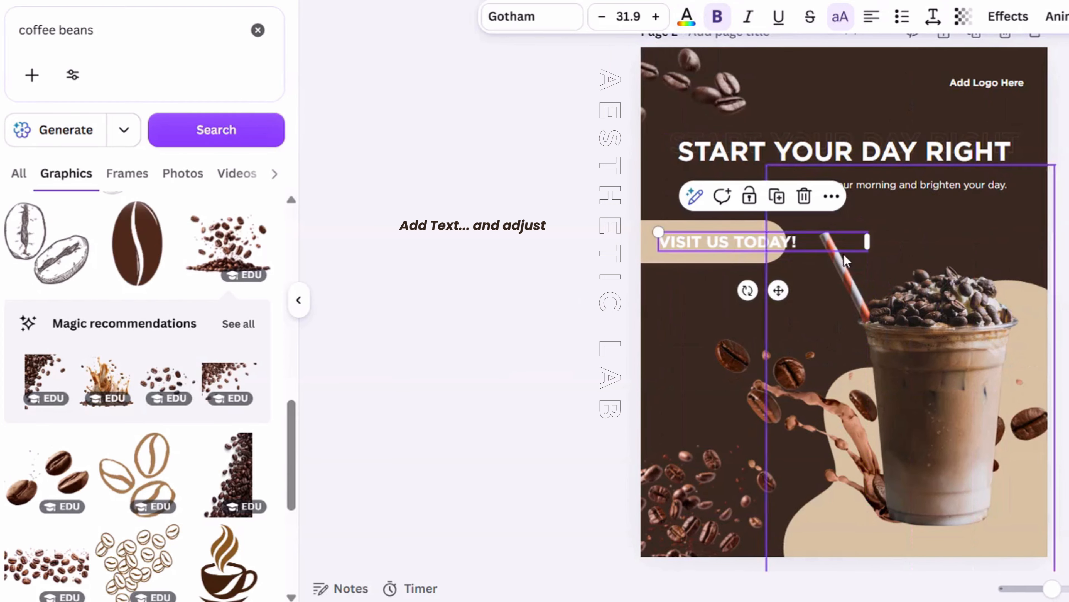
Reduce the "VISIT US TODAY!" text to size 28.3, then lengthen and slim the beige banner around it
left_click_drag(868, 251, 800, 249)
left_click(762, 266)
left_click(763, 257)
left_click_drag(775, 247, 812, 248)
left_click(671, 265)
left_click(672, 255)
left_click(611, 263)
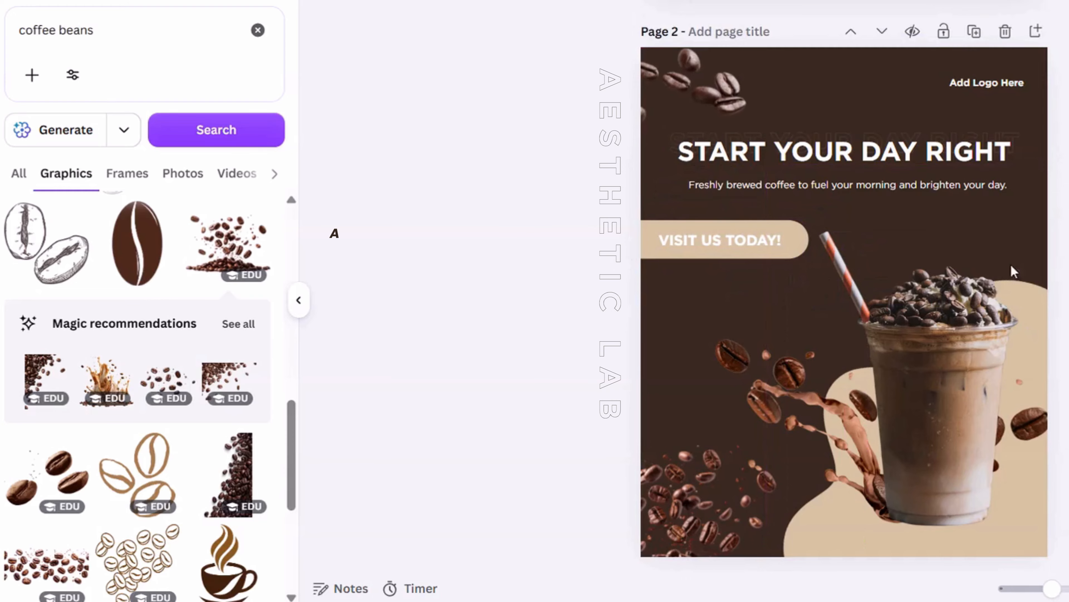
Shorten the beige banner slightly so its rounded end sits closer to the "VISIT US TODAY!" text
scroll(1012, 270, "up", 3)
left_click(679, 240)
left_click_drag(793, 233, 783, 247)
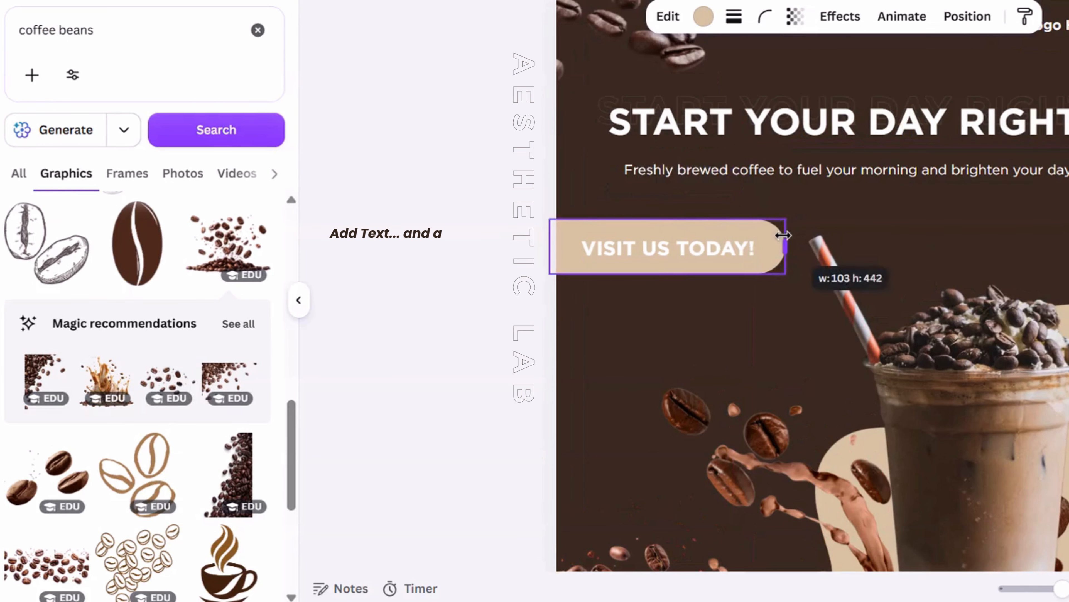
Colour the "VISIT US TODAY!" text dark gray brown (#3b2a21)
left_click(716, 246)
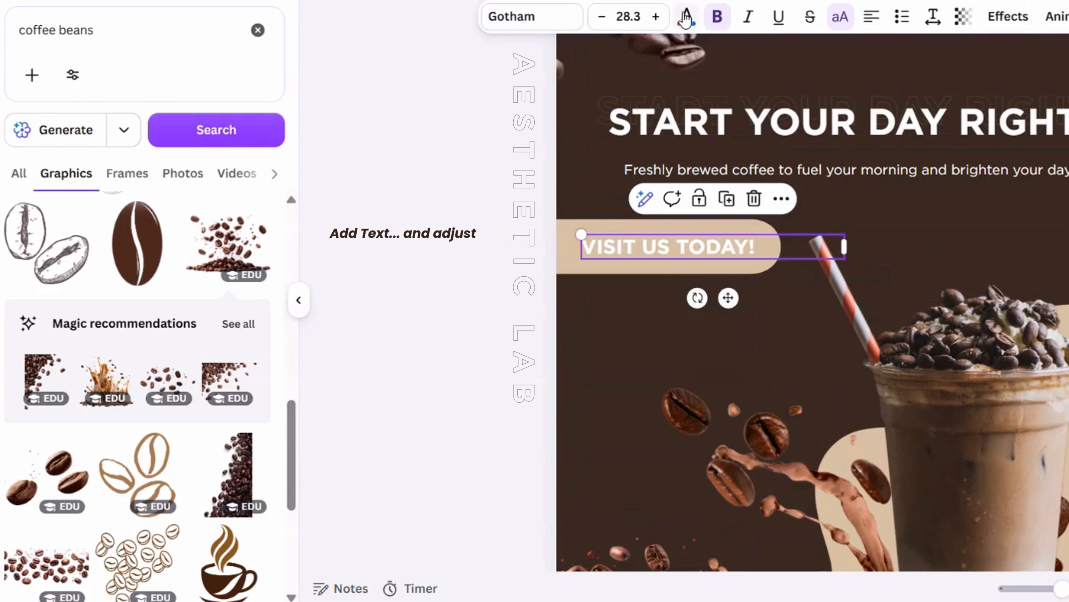
left_click(216, 143)
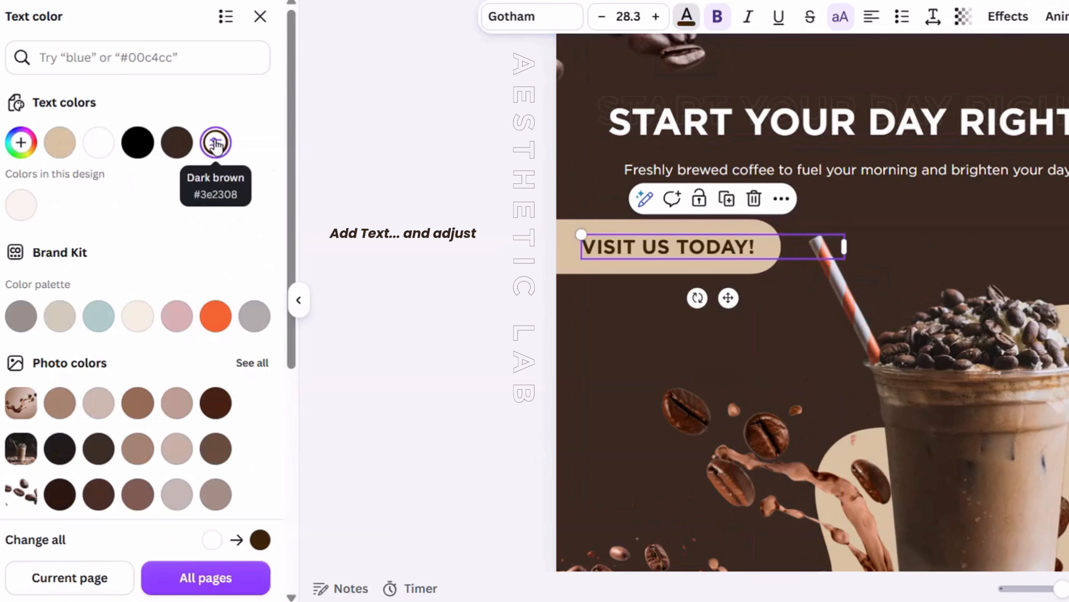
left_click(177, 142)
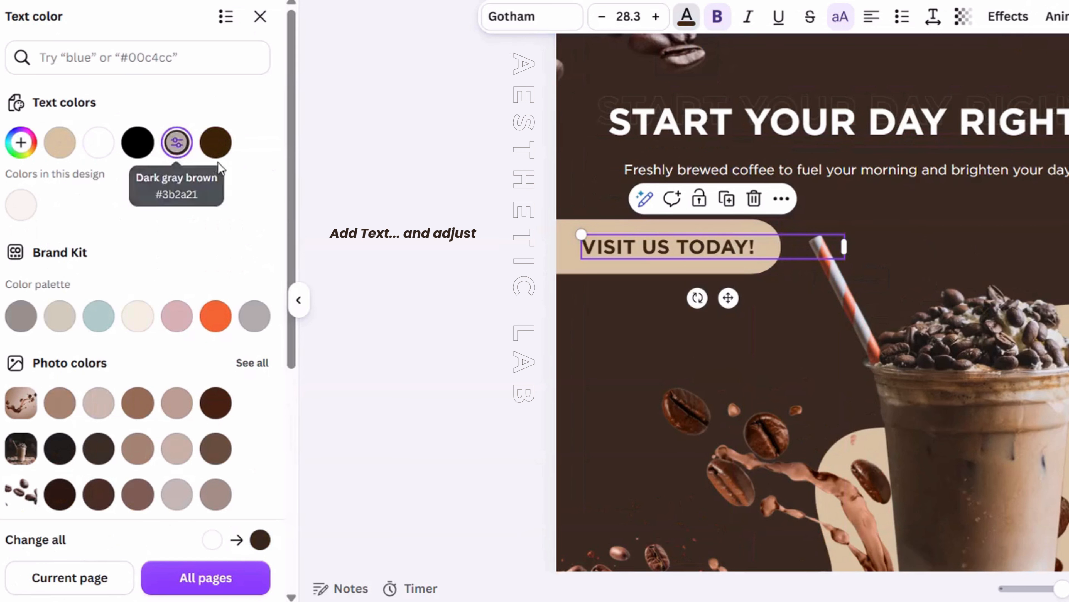
left_click(386, 285)
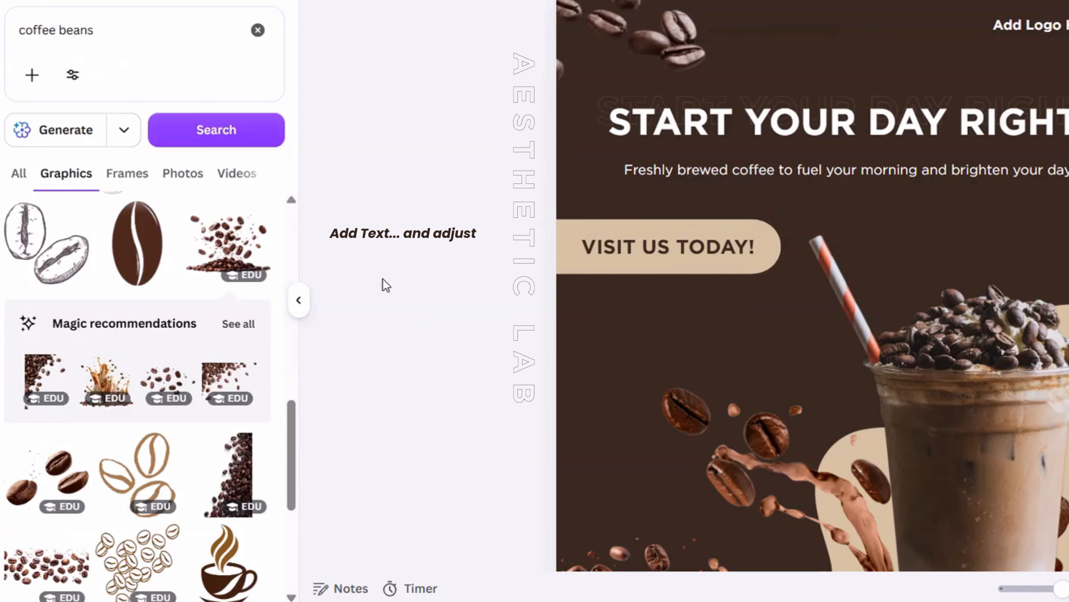
Search the graphics for "website icon" and add the round WWW globe icon to the page
left_click(75, 44)
type("w")
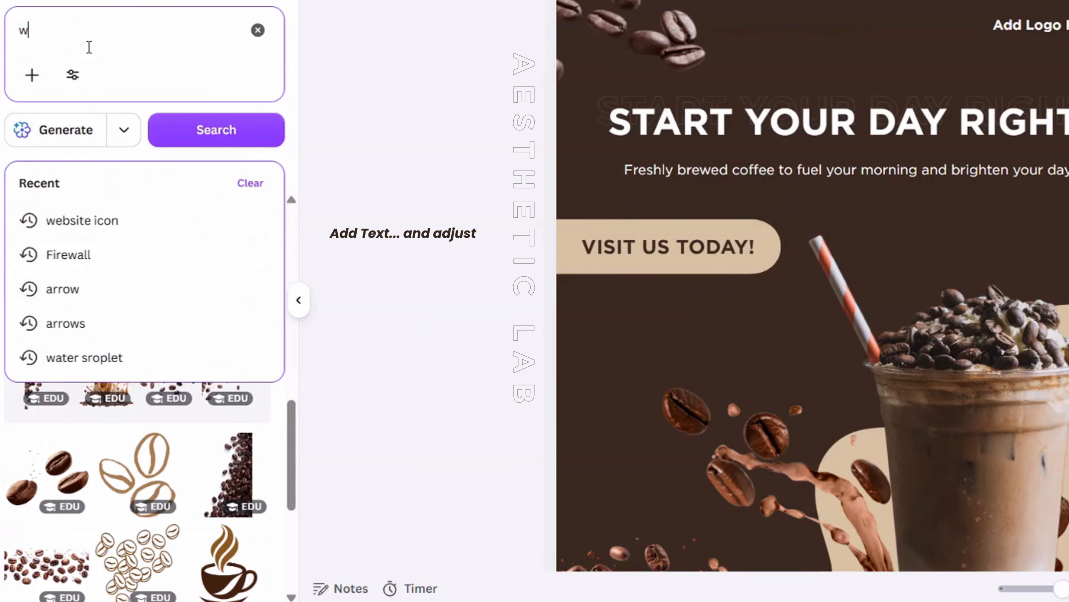
type("ebsite ico")
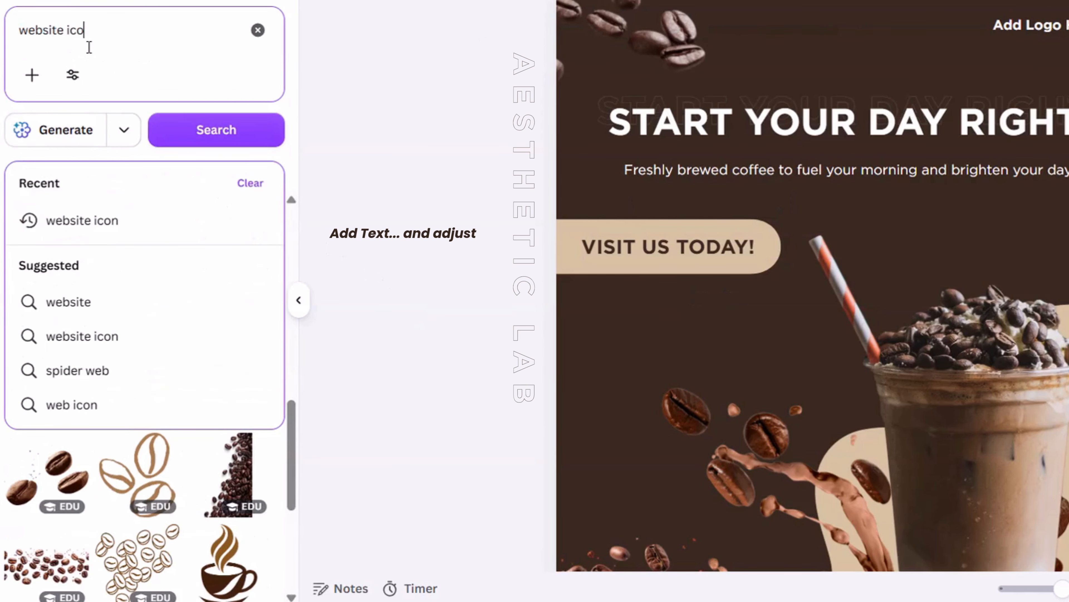
type("n")
key("Return")
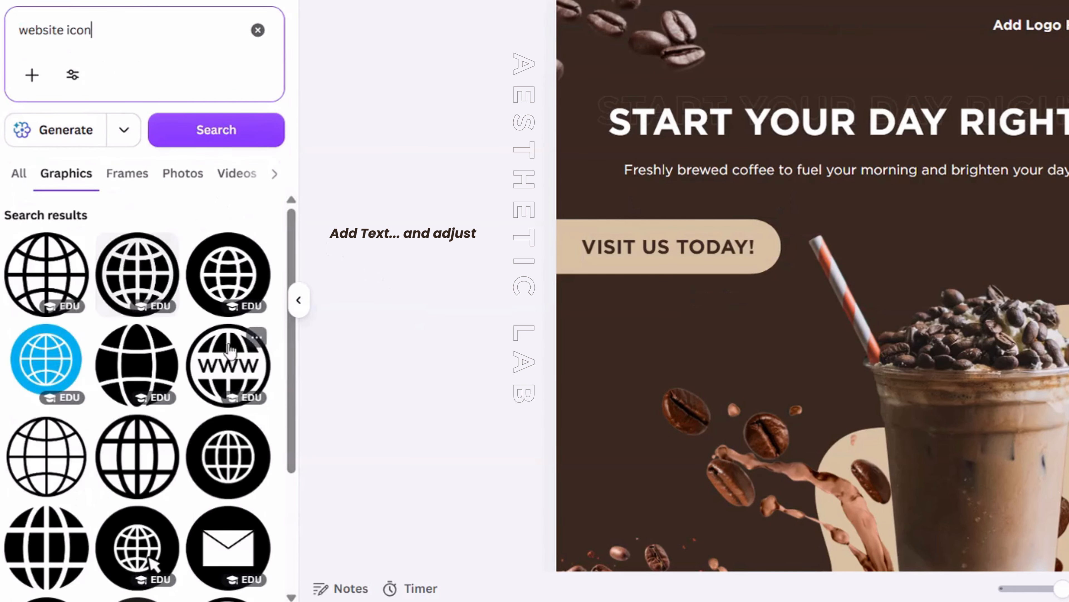
left_click(231, 348)
Colour the WWW globe icon beige, shrink it to a small symbol and place it just below the beige banner
left_click(702, 16)
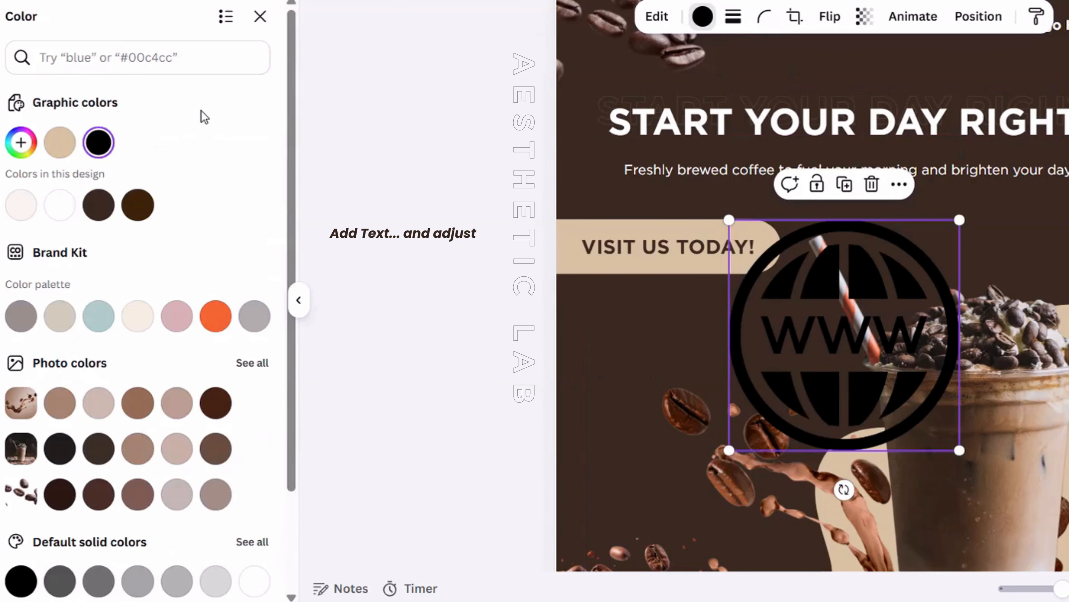
left_click(59, 142)
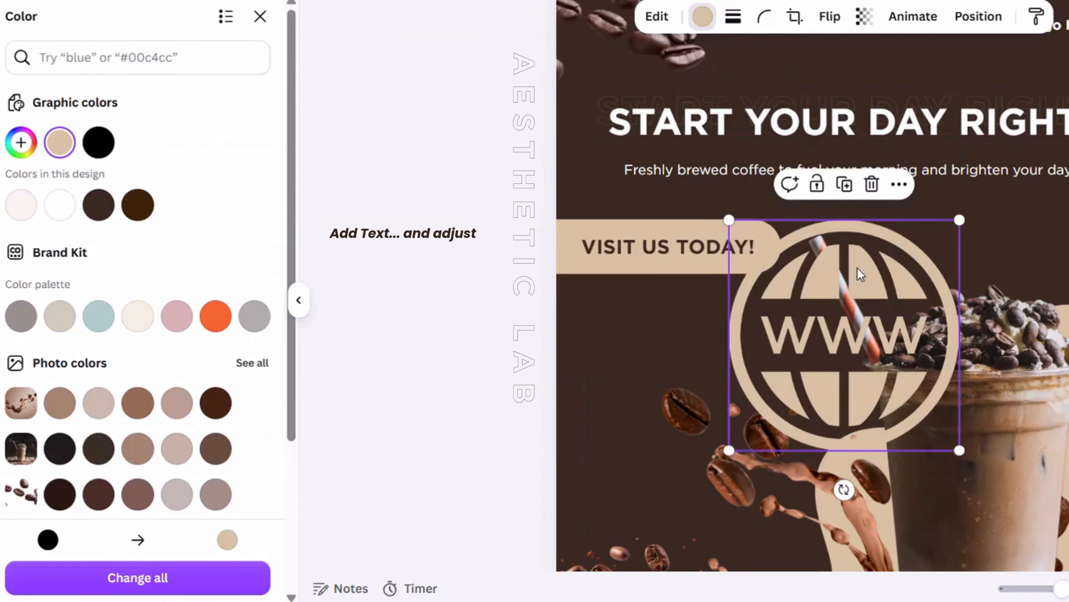
left_click_drag(960, 223, 755, 425)
left_click_drag(757, 489, 613, 359)
left_click(314, 240)
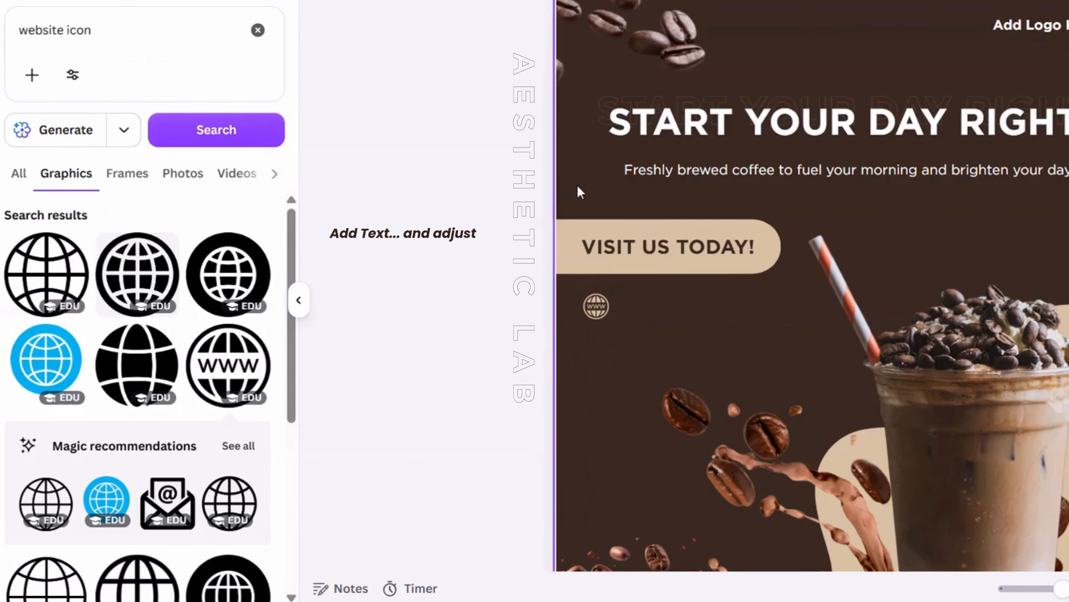
left_click_drag(667, 174, 663, 311)
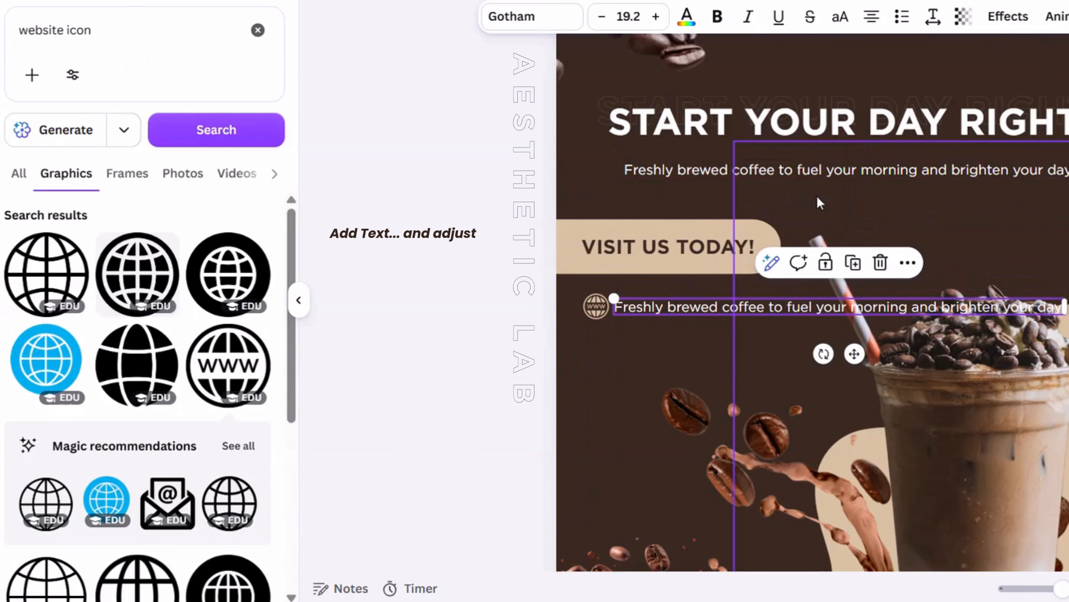
double_click(731, 311)
type("www.")
type(".")
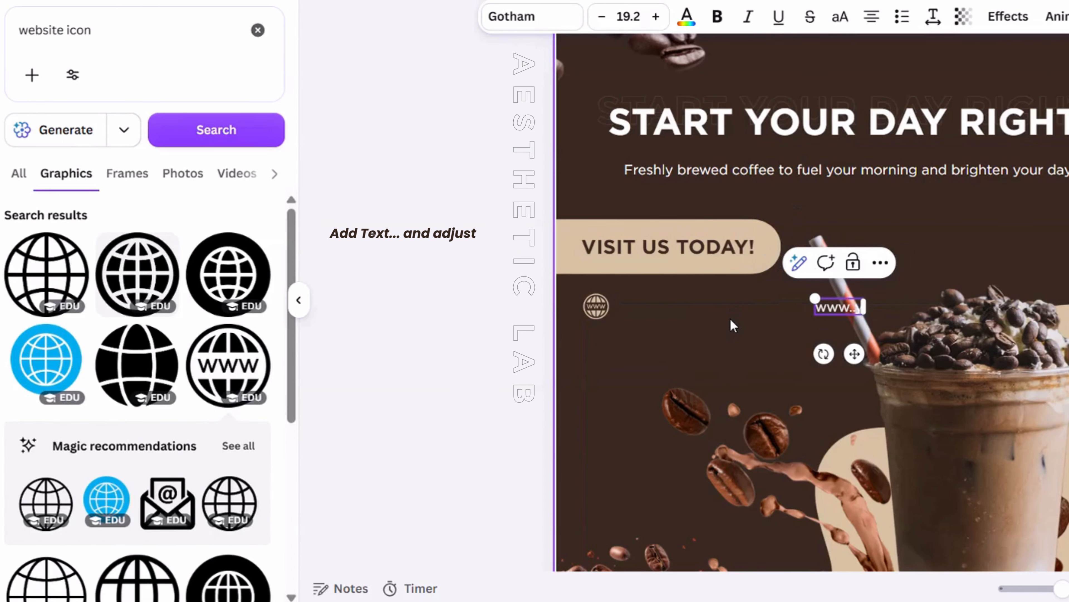
type("yourwebsite.com")
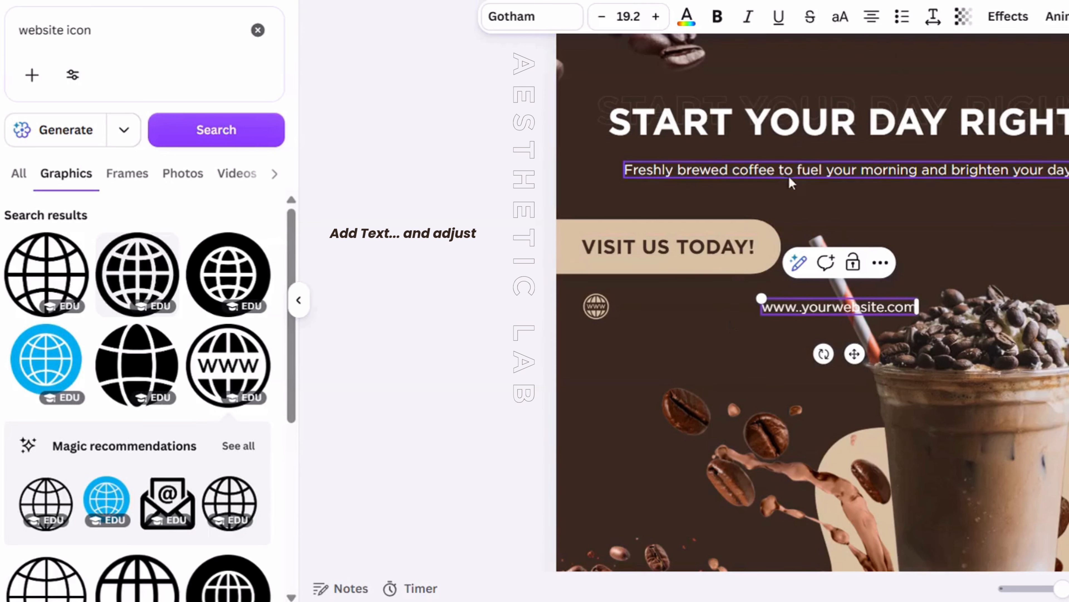
Left-align the website address, move it beside the globe icon and enlarge it to size 20.7
left_click(871, 17)
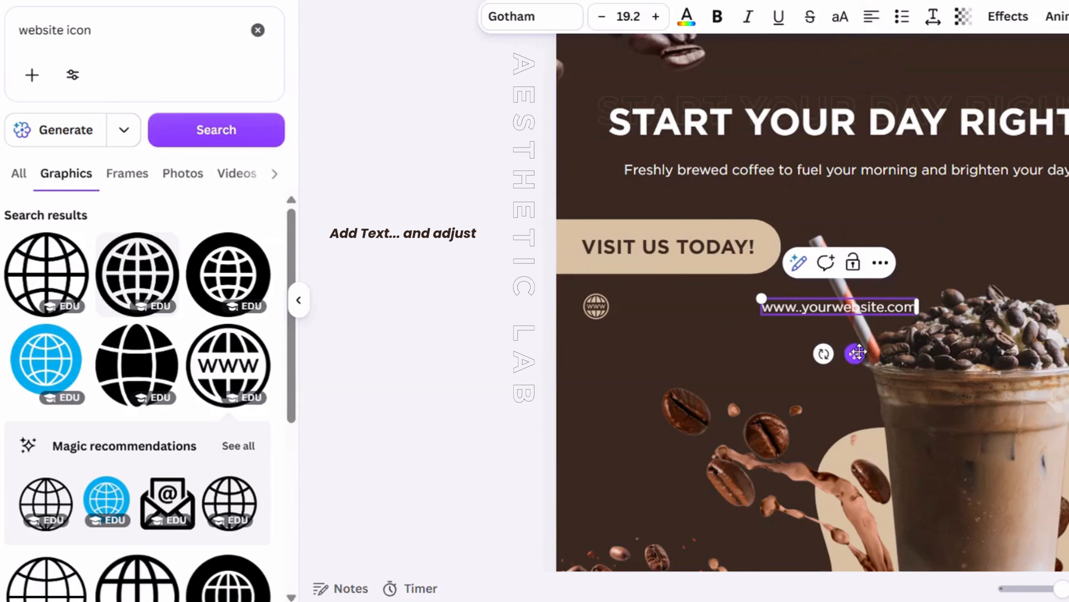
left_click_drag(855, 354, 711, 352)
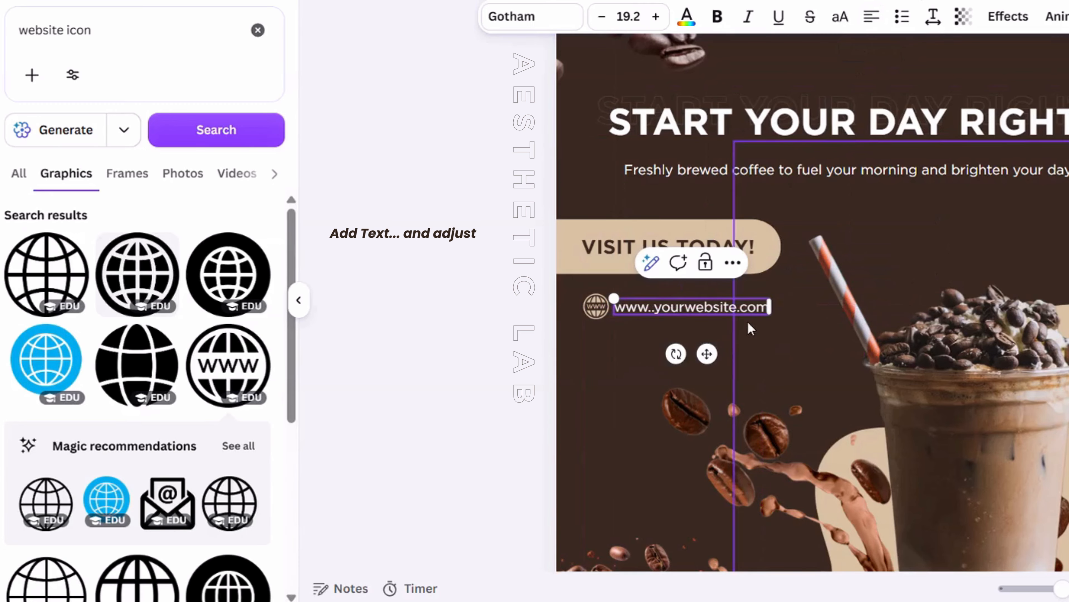
left_click_drag(770, 315, 783, 316)
left_click(495, 334)
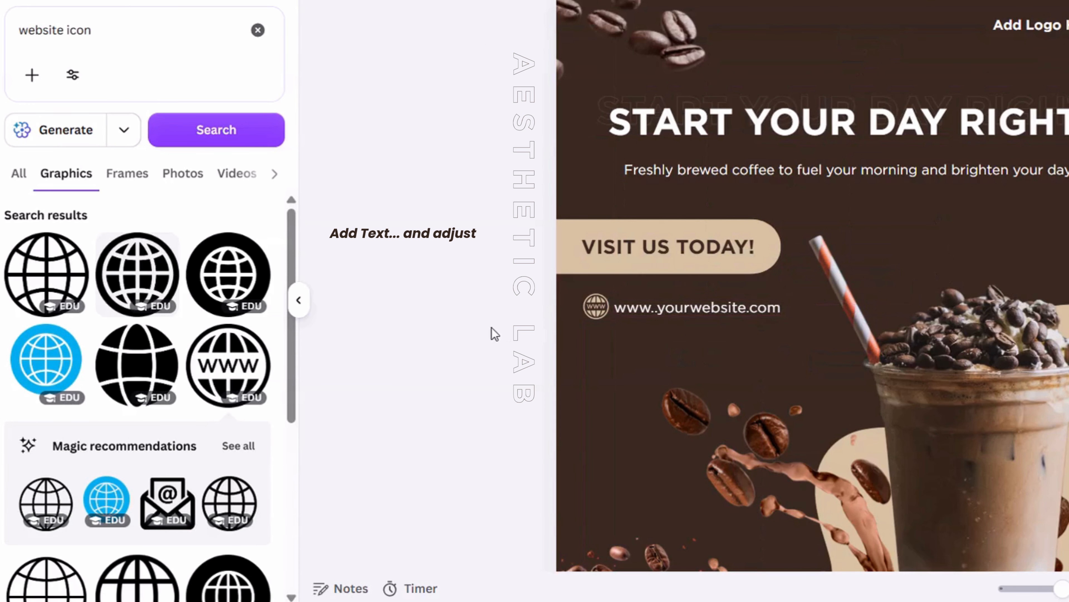
Shrink the globe icon slightly and align it with the left edge of the "VISIT US TODAY!" text
left_click(595, 305)
left_click_drag(552, 296, 546, 300)
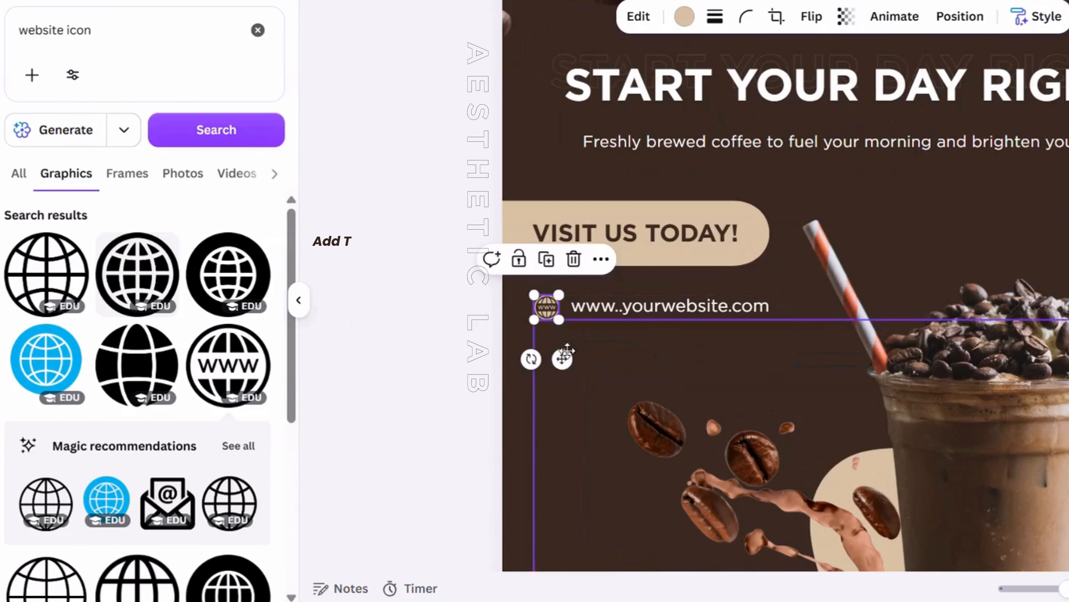
left_click_drag(564, 360, 562, 356)
left_click(634, 311)
left_click_drag(623, 309, 616, 306)
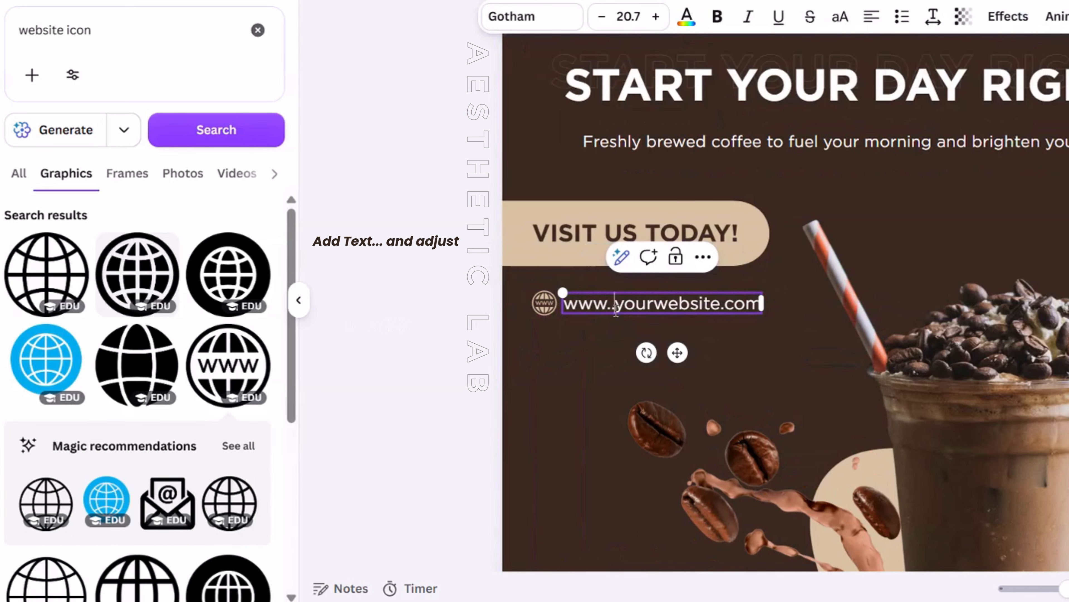
key("BackSpace")
key("Escape")
scroll(835, 295, "down", 2)
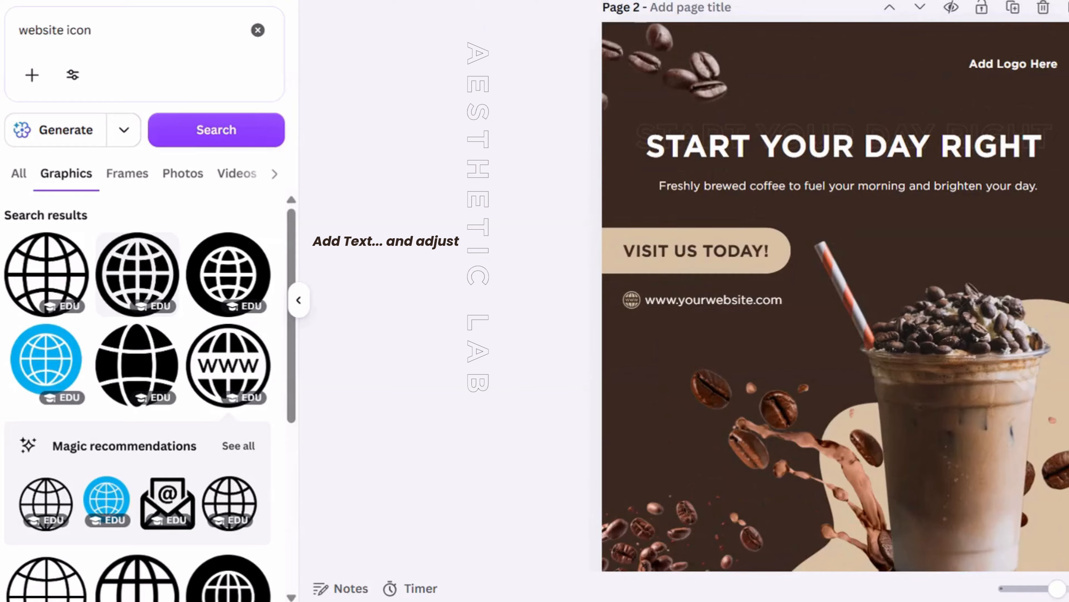
scroll(835, 295, "down", 2)
scroll(835, 295, "up", 2)
scroll(835, 295, "down", 2)
scroll(835, 295, "up", 2)
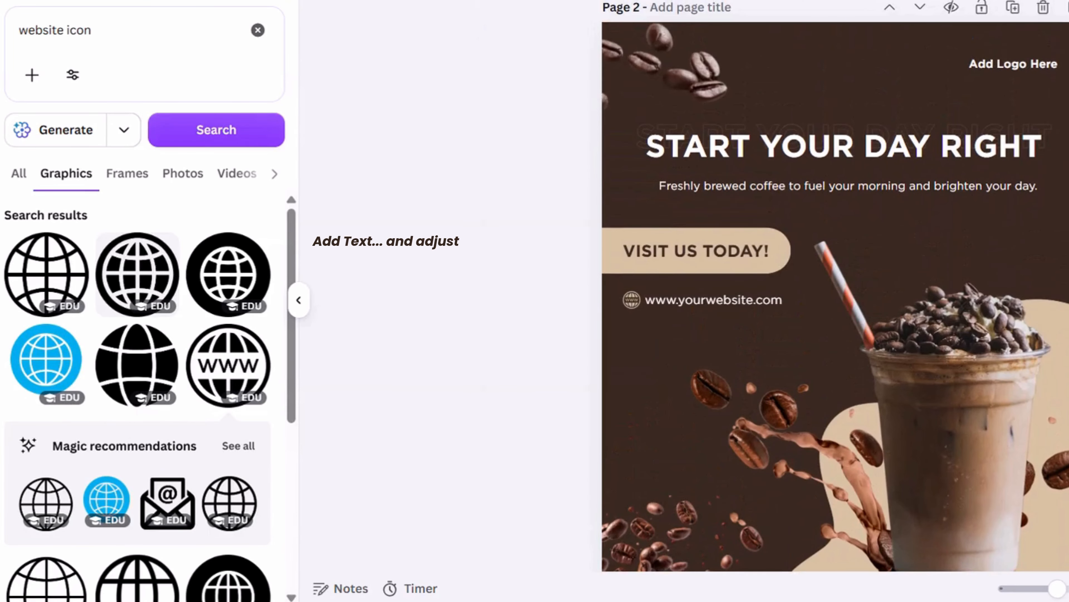